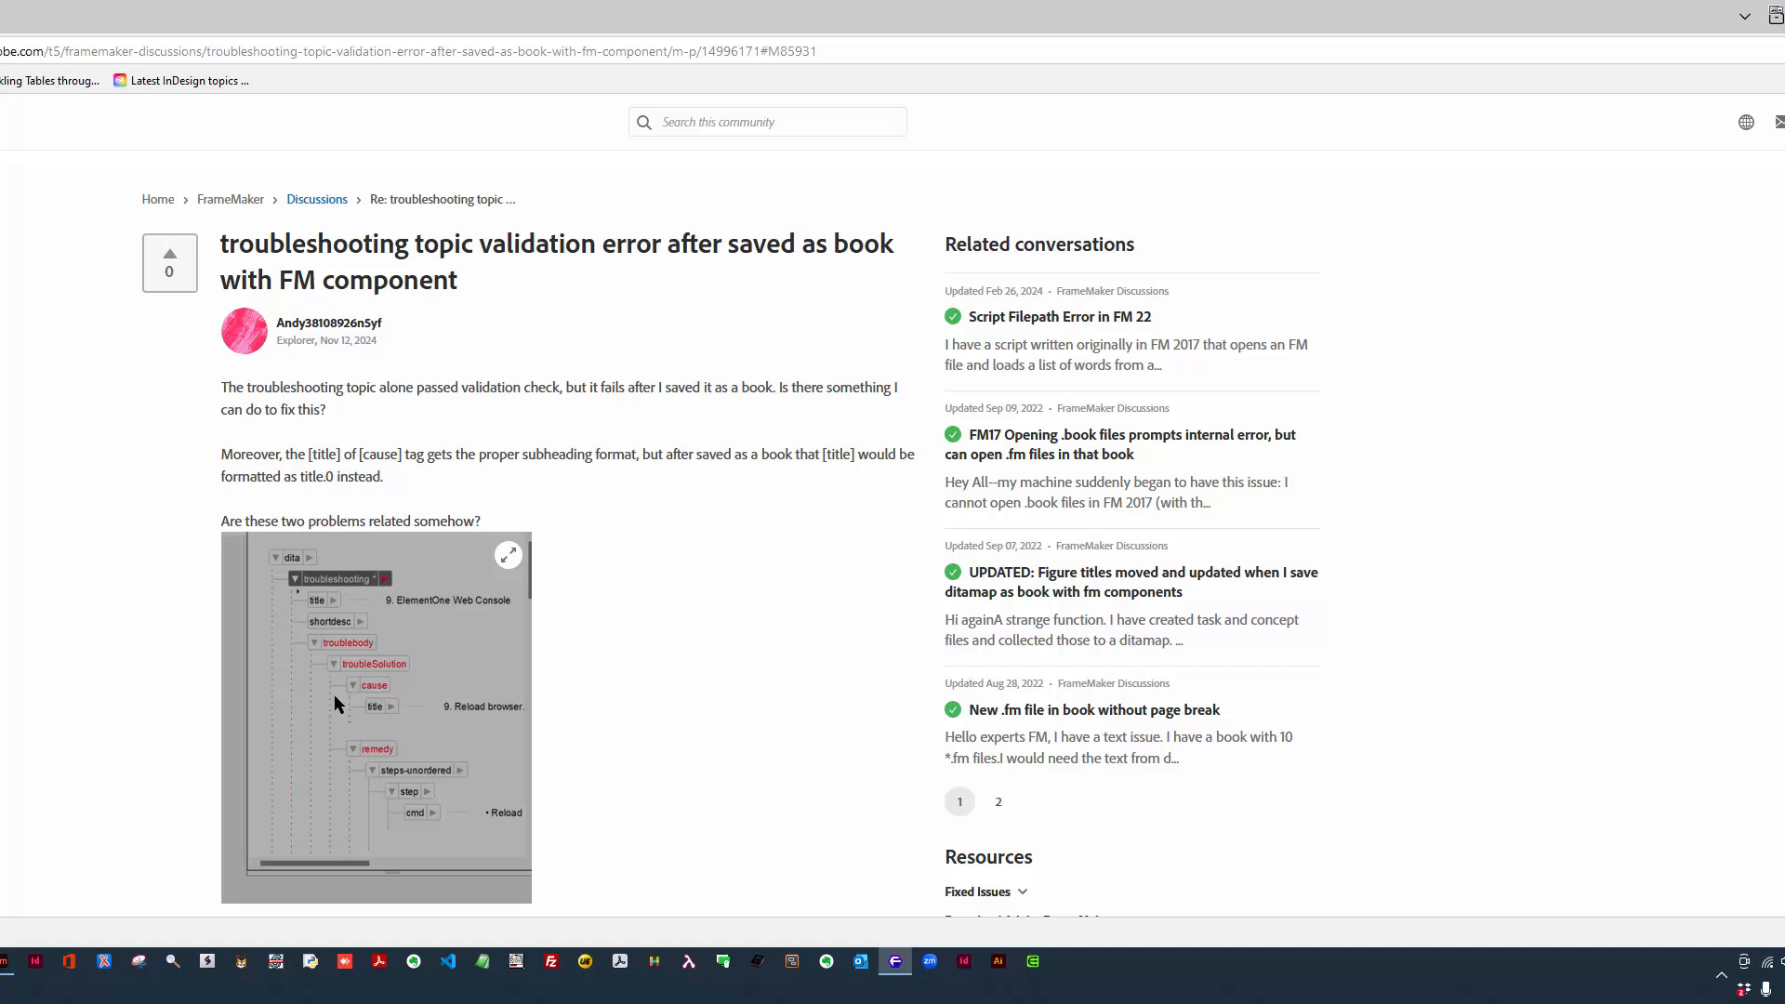
- Switch to FrameMaker and create a new DITA <dita> document containing a troubleshooting topic in place of the default topic
{"action": "left_click", "coordinate": [5, 967]}
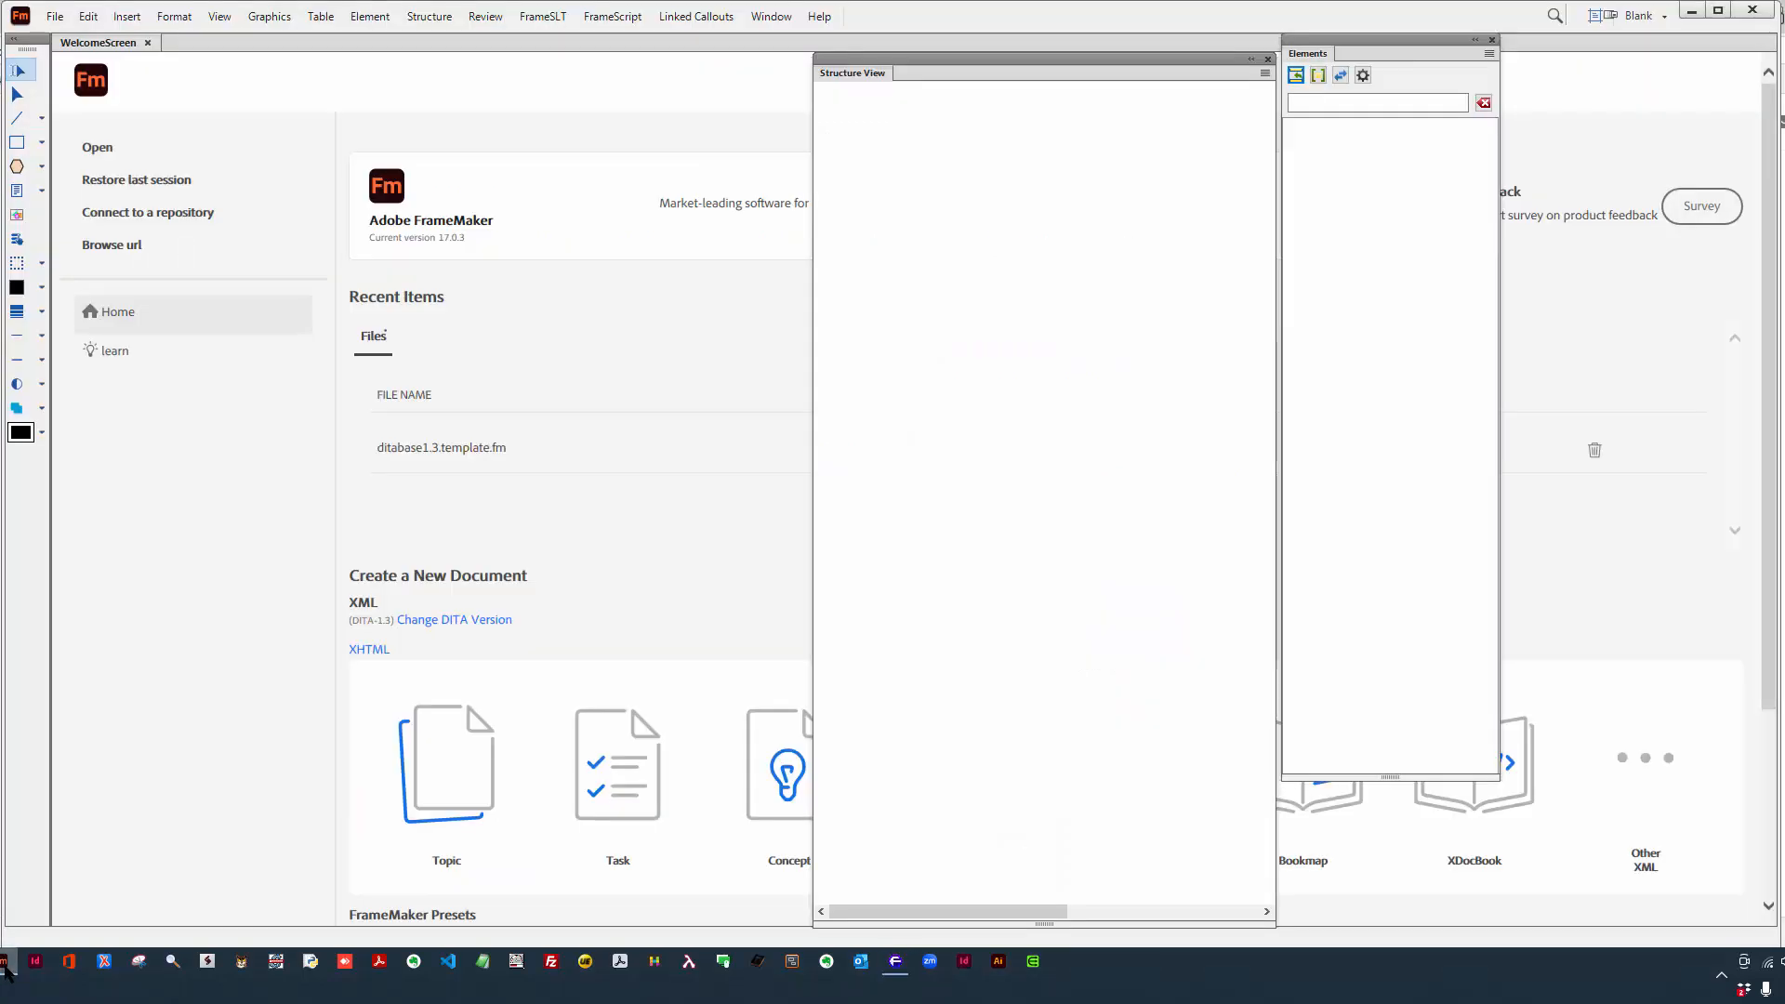
{"action": "left_click", "coordinate": [53, 17]}
{"action": "mouse_move", "coordinate": [69, 41]}
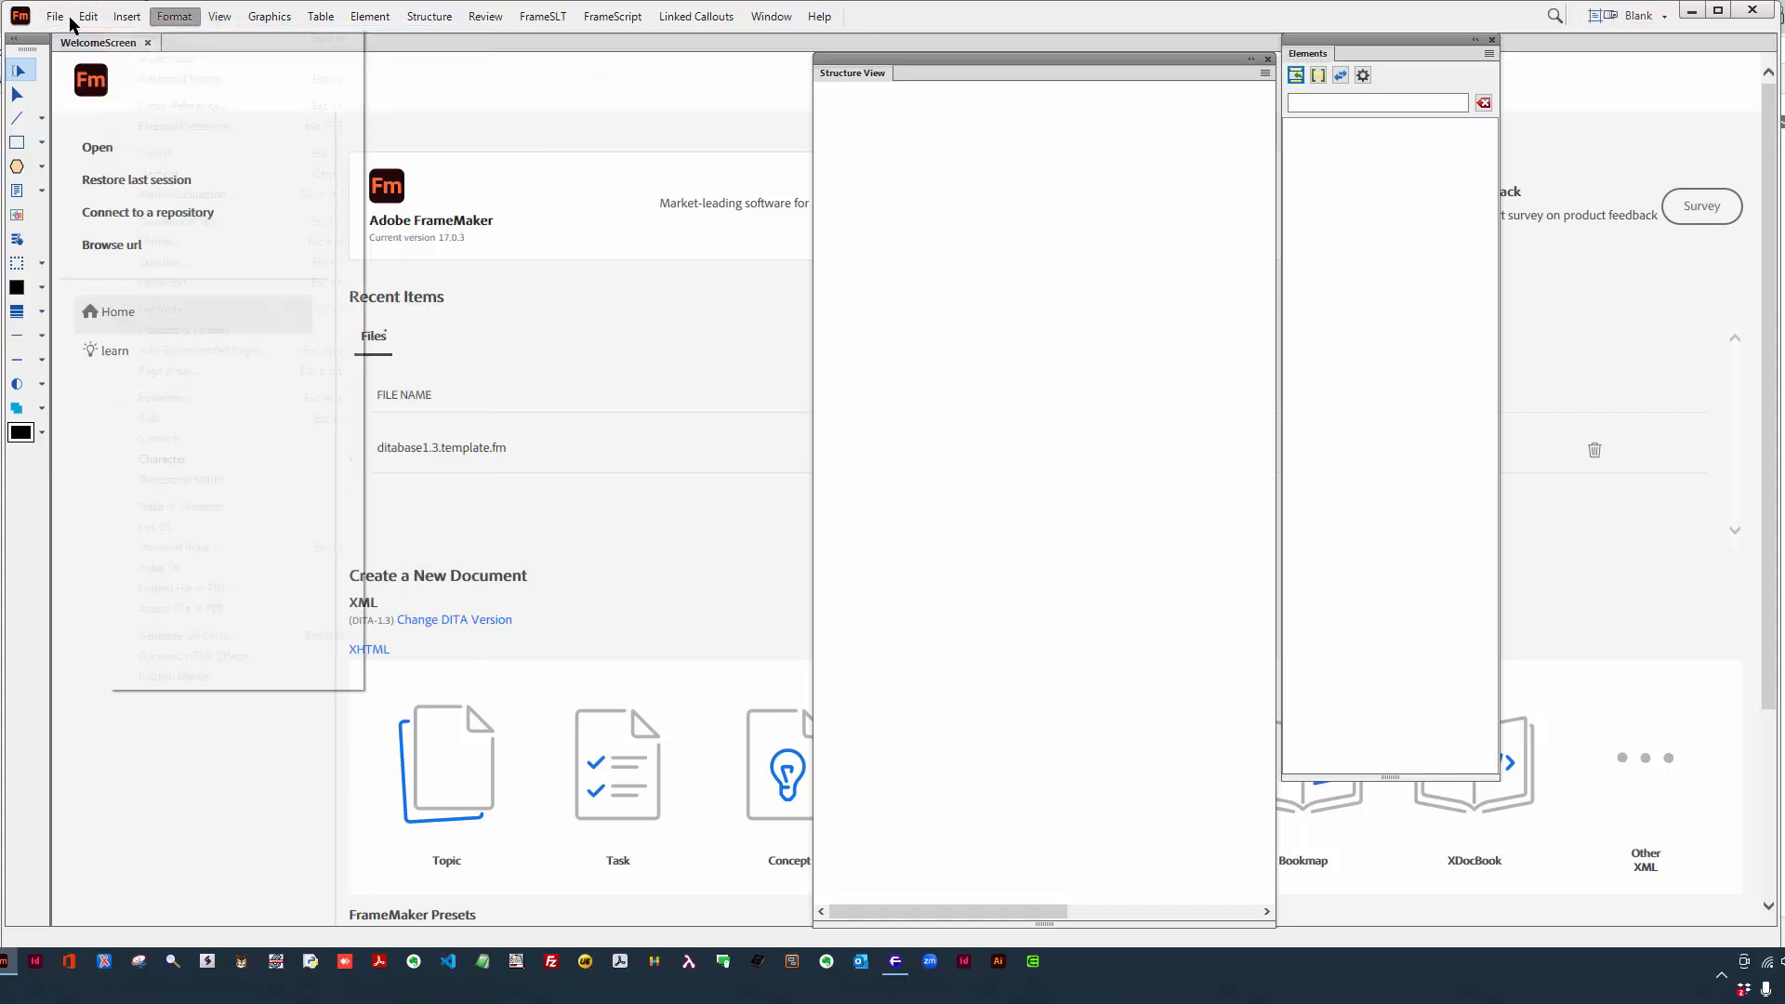
{"action": "mouse_move", "coordinate": [212, 46]}
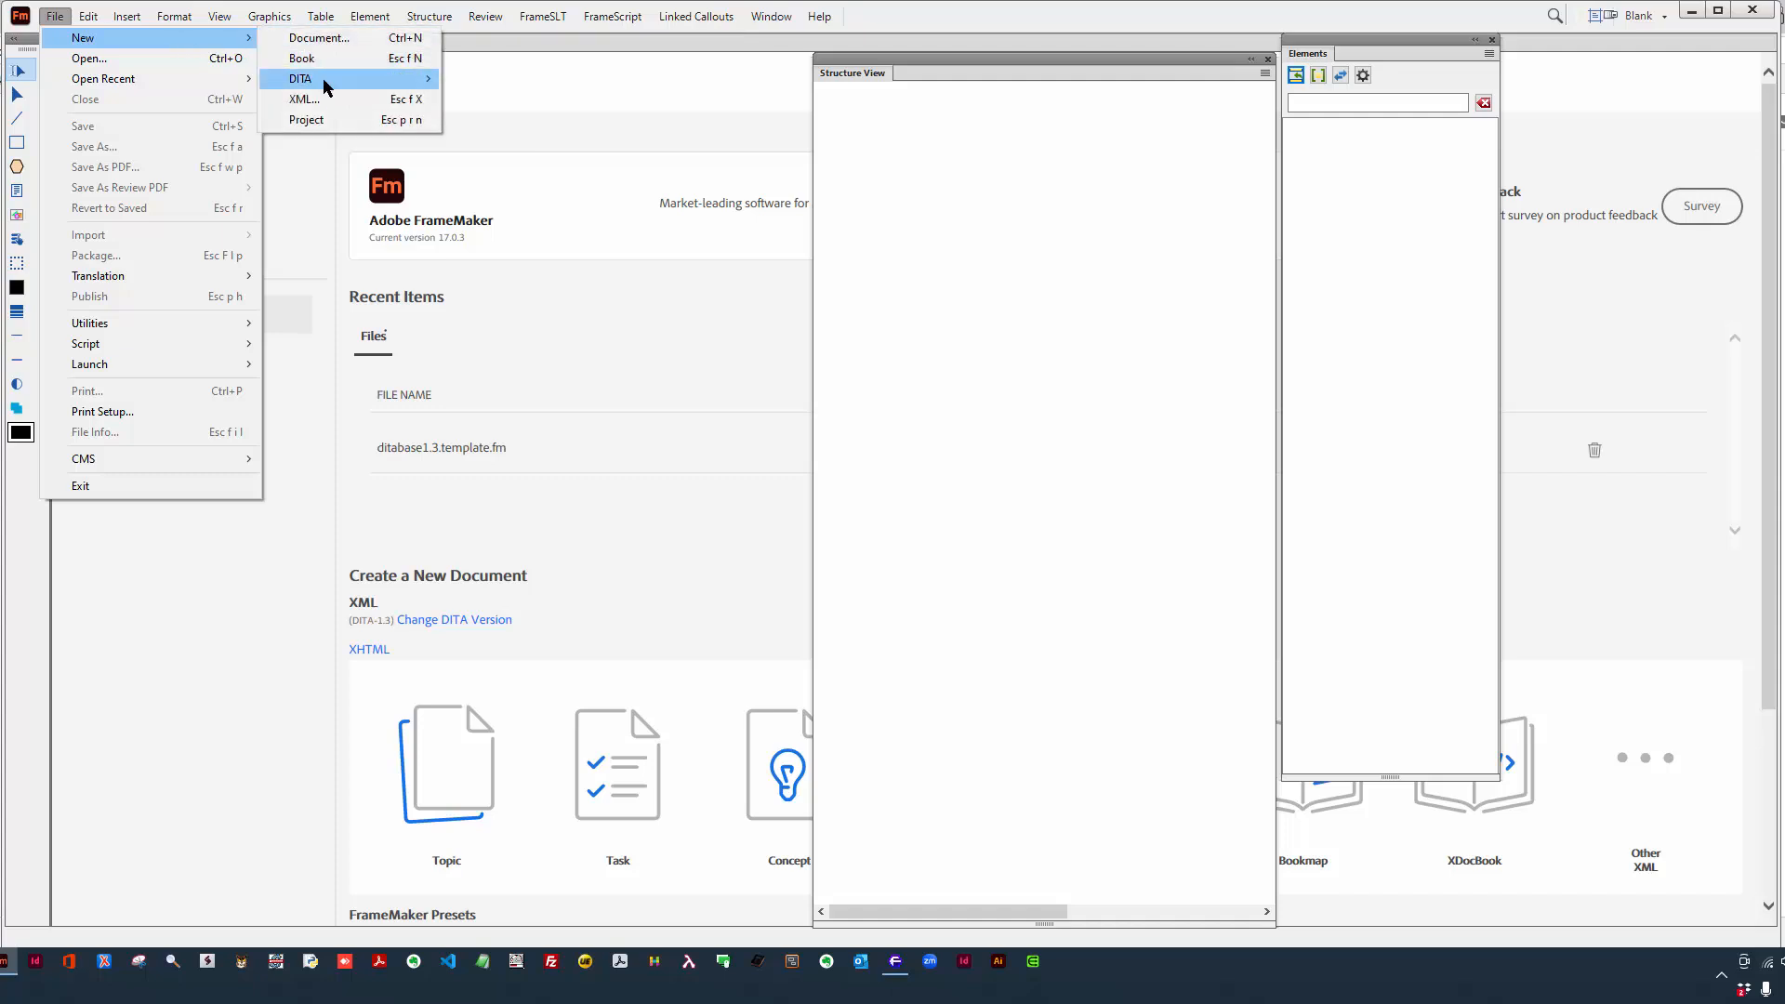
{"action": "mouse_move", "coordinate": [326, 86]}
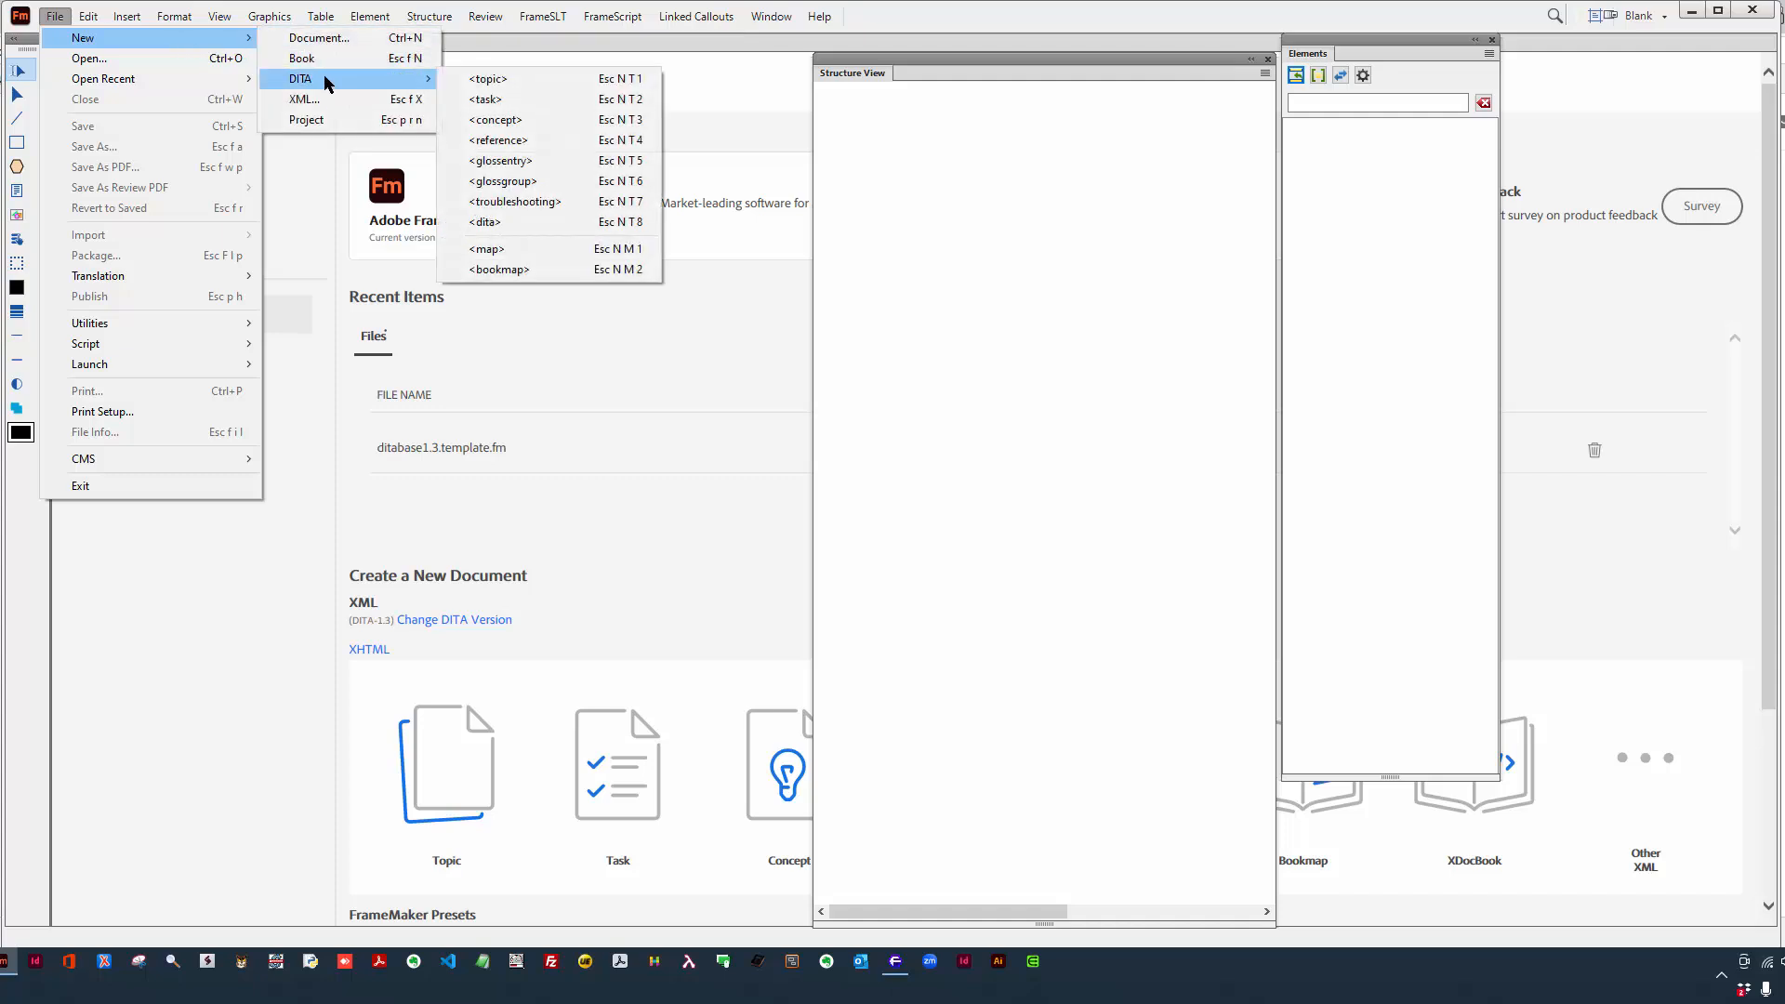
{"action": "left_click", "coordinate": [518, 223]}
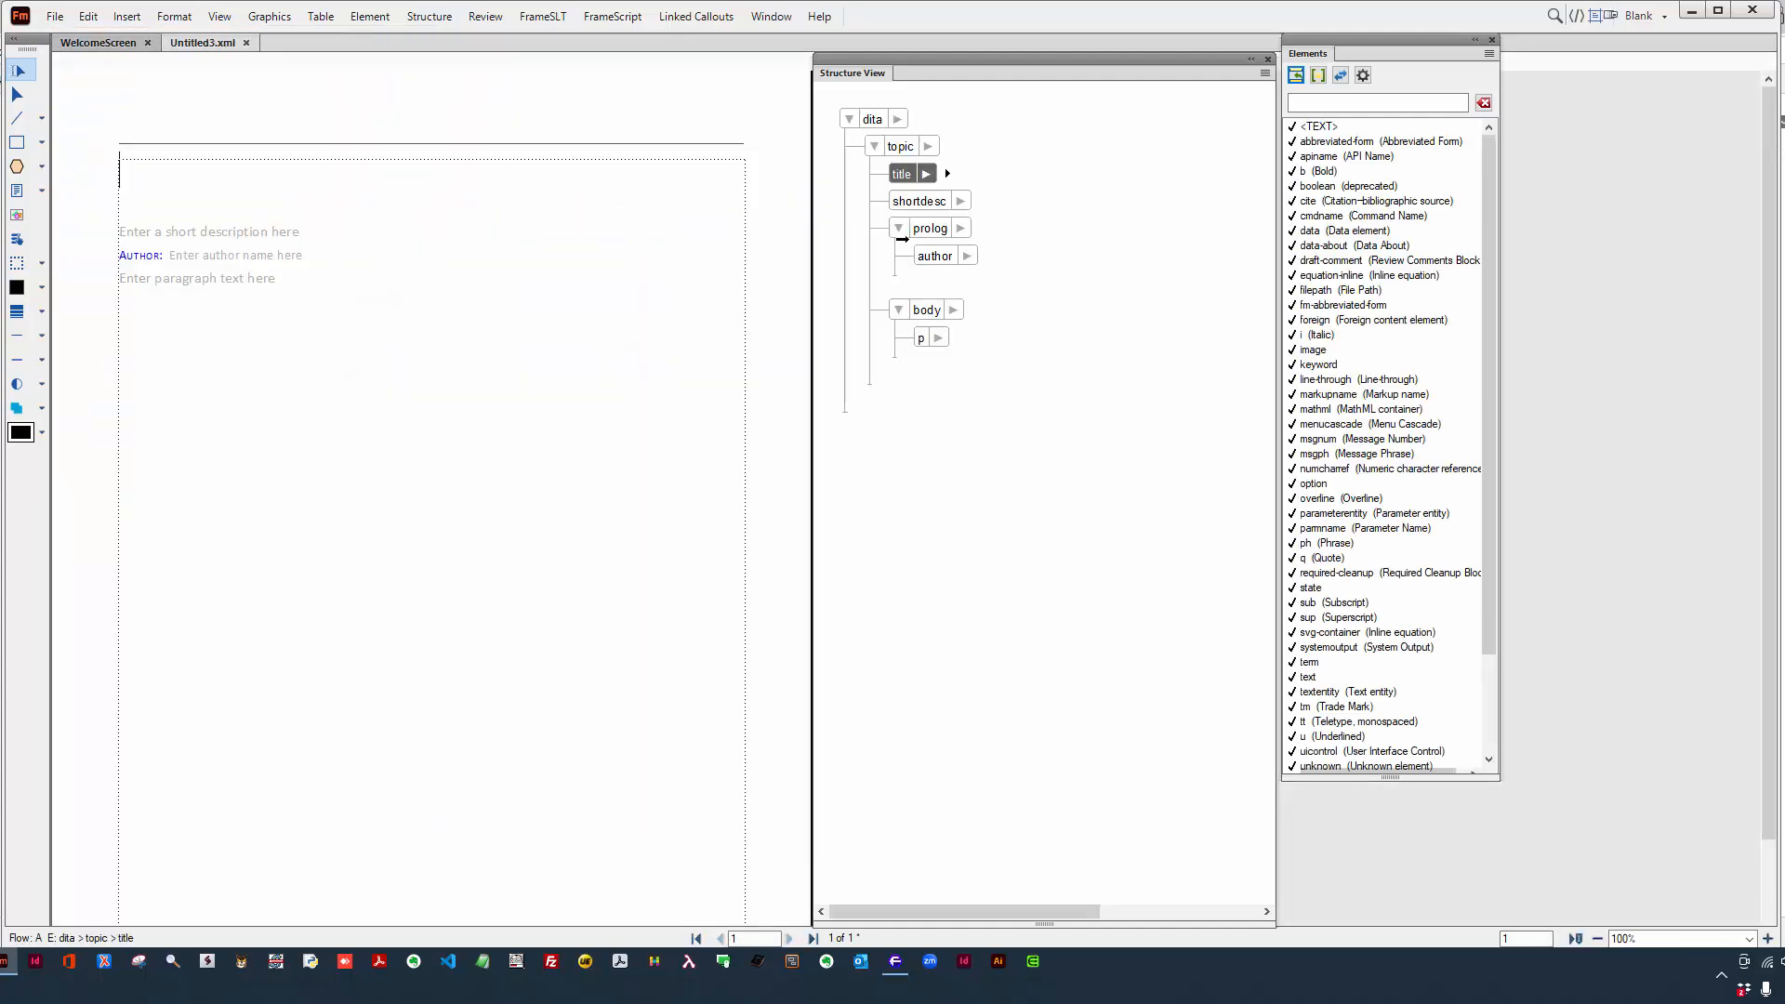
{"action": "left_click", "coordinate": [874, 119]}
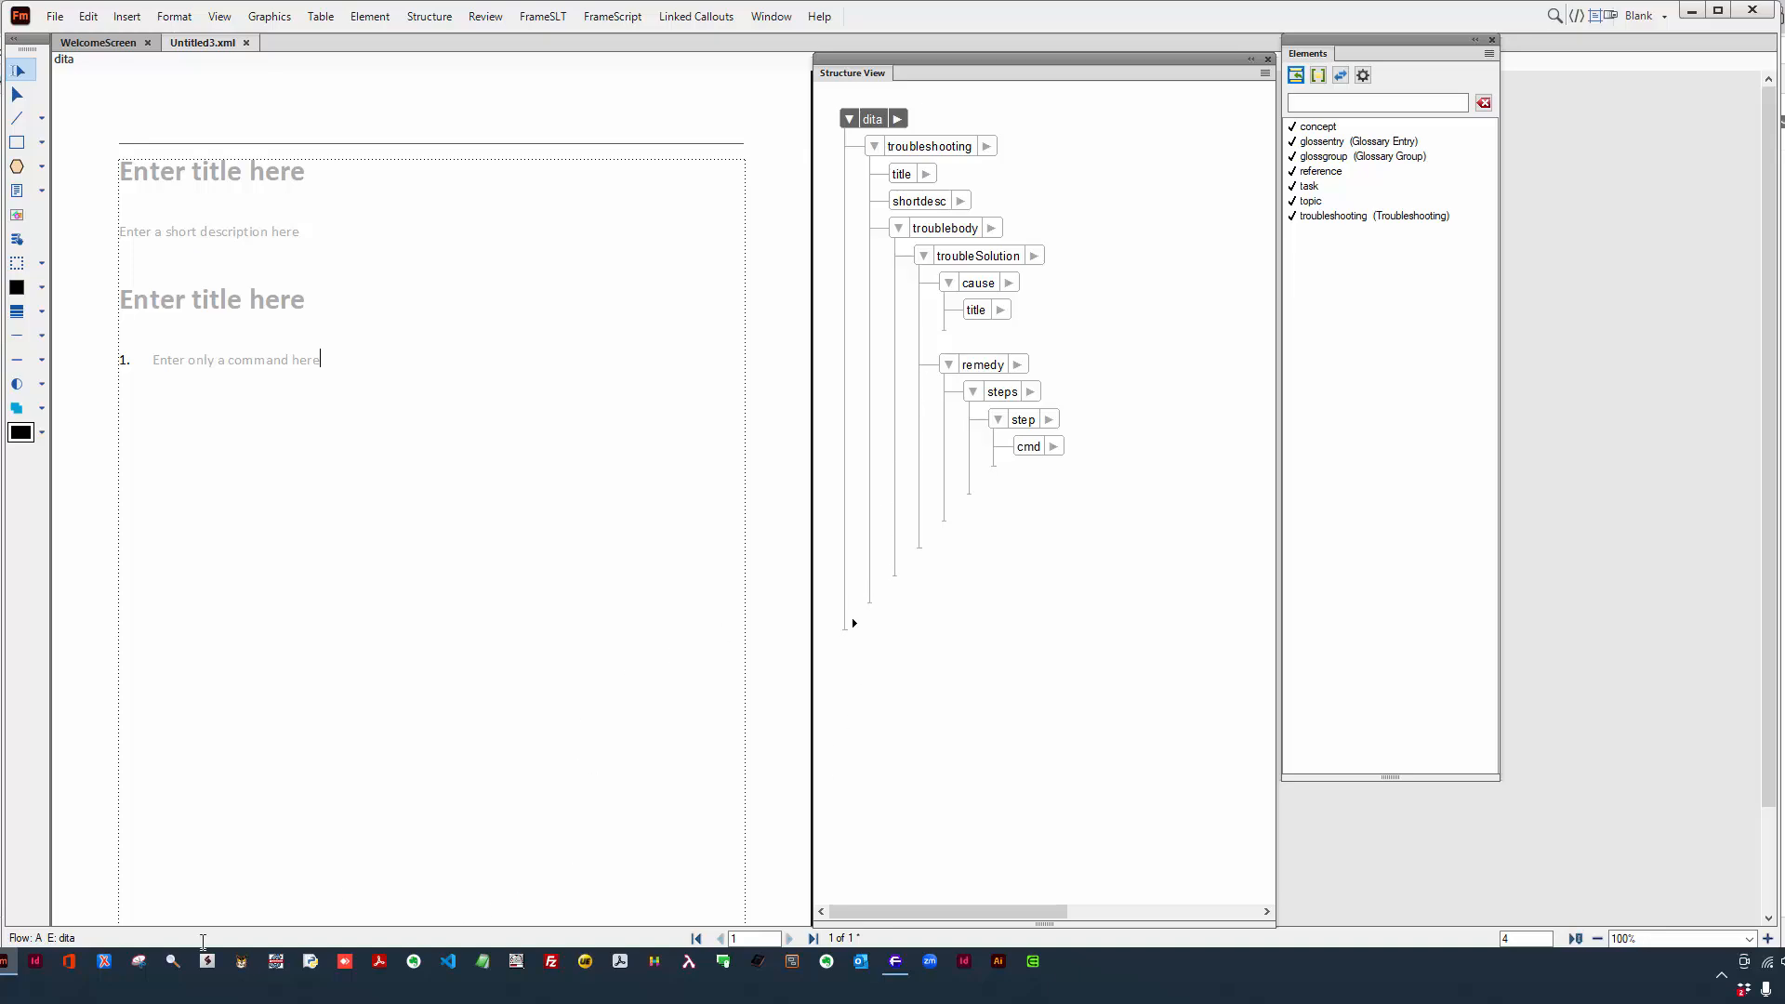
- Highlight the TemplateDir line of ditafm-output.ini in Notepad++ and the path through the Structure folder in File Explorer's outputTemplates window
{"action": "key", "text": "alt+Tab"}
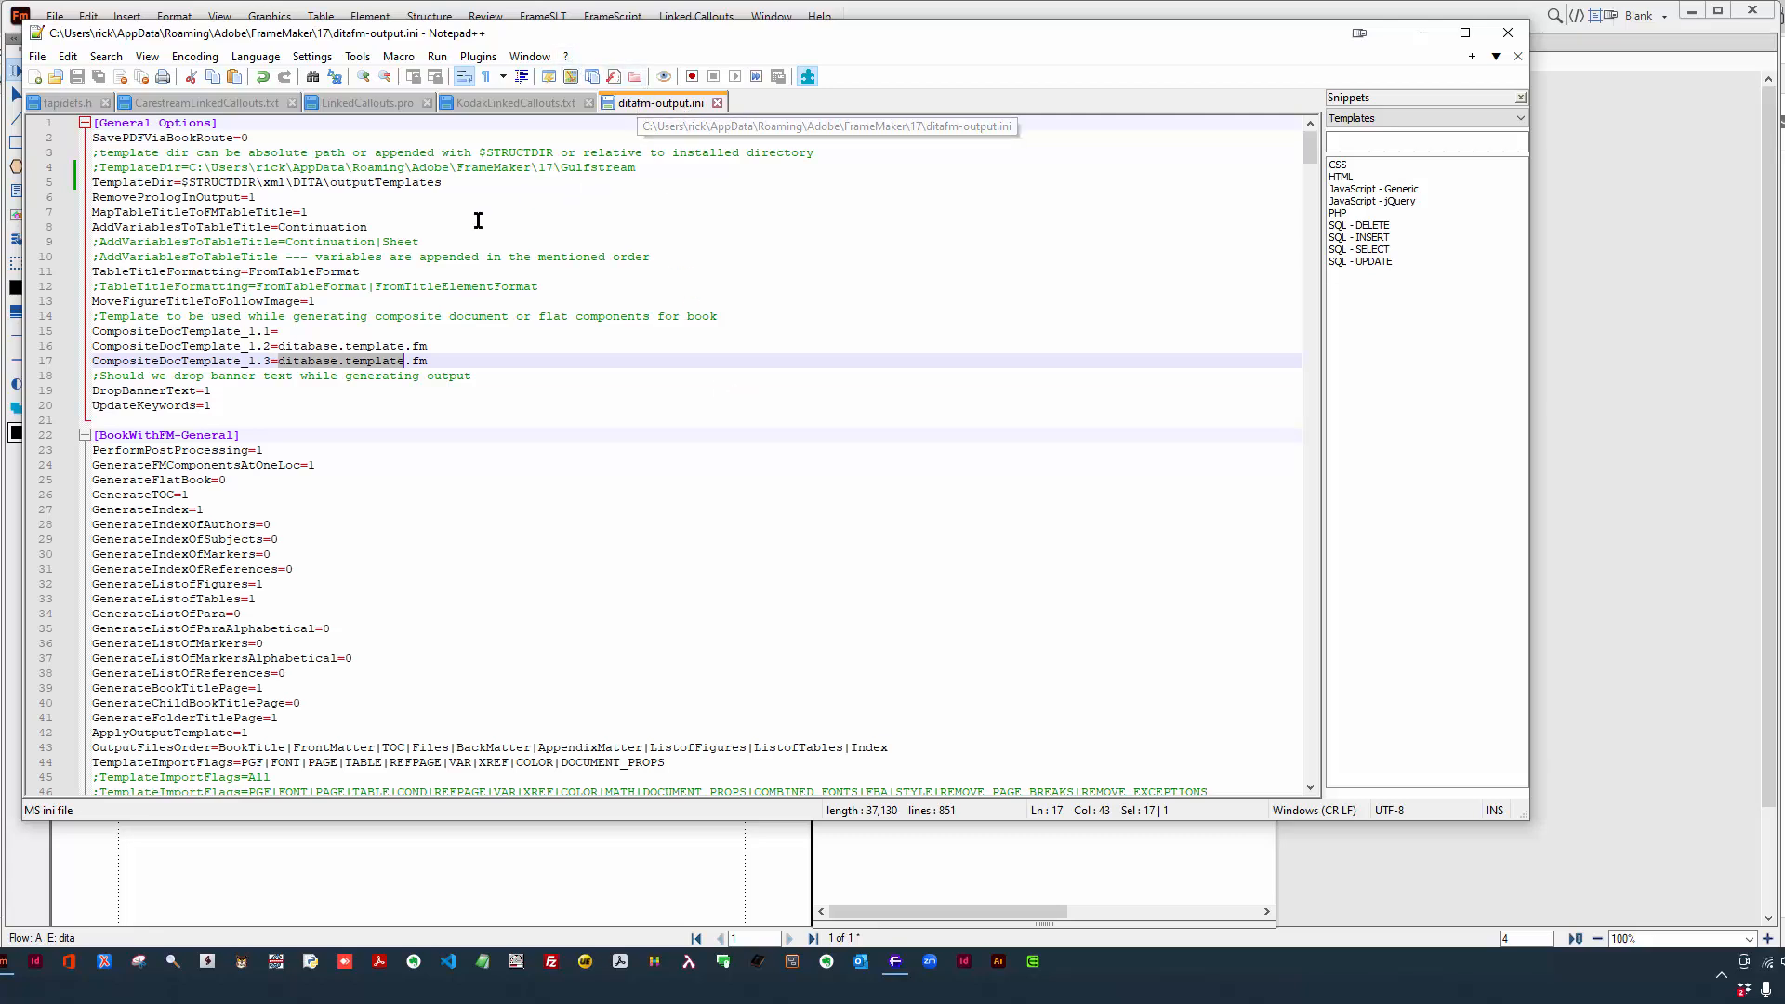
{"action": "triple_click", "coordinate": [167, 183]}
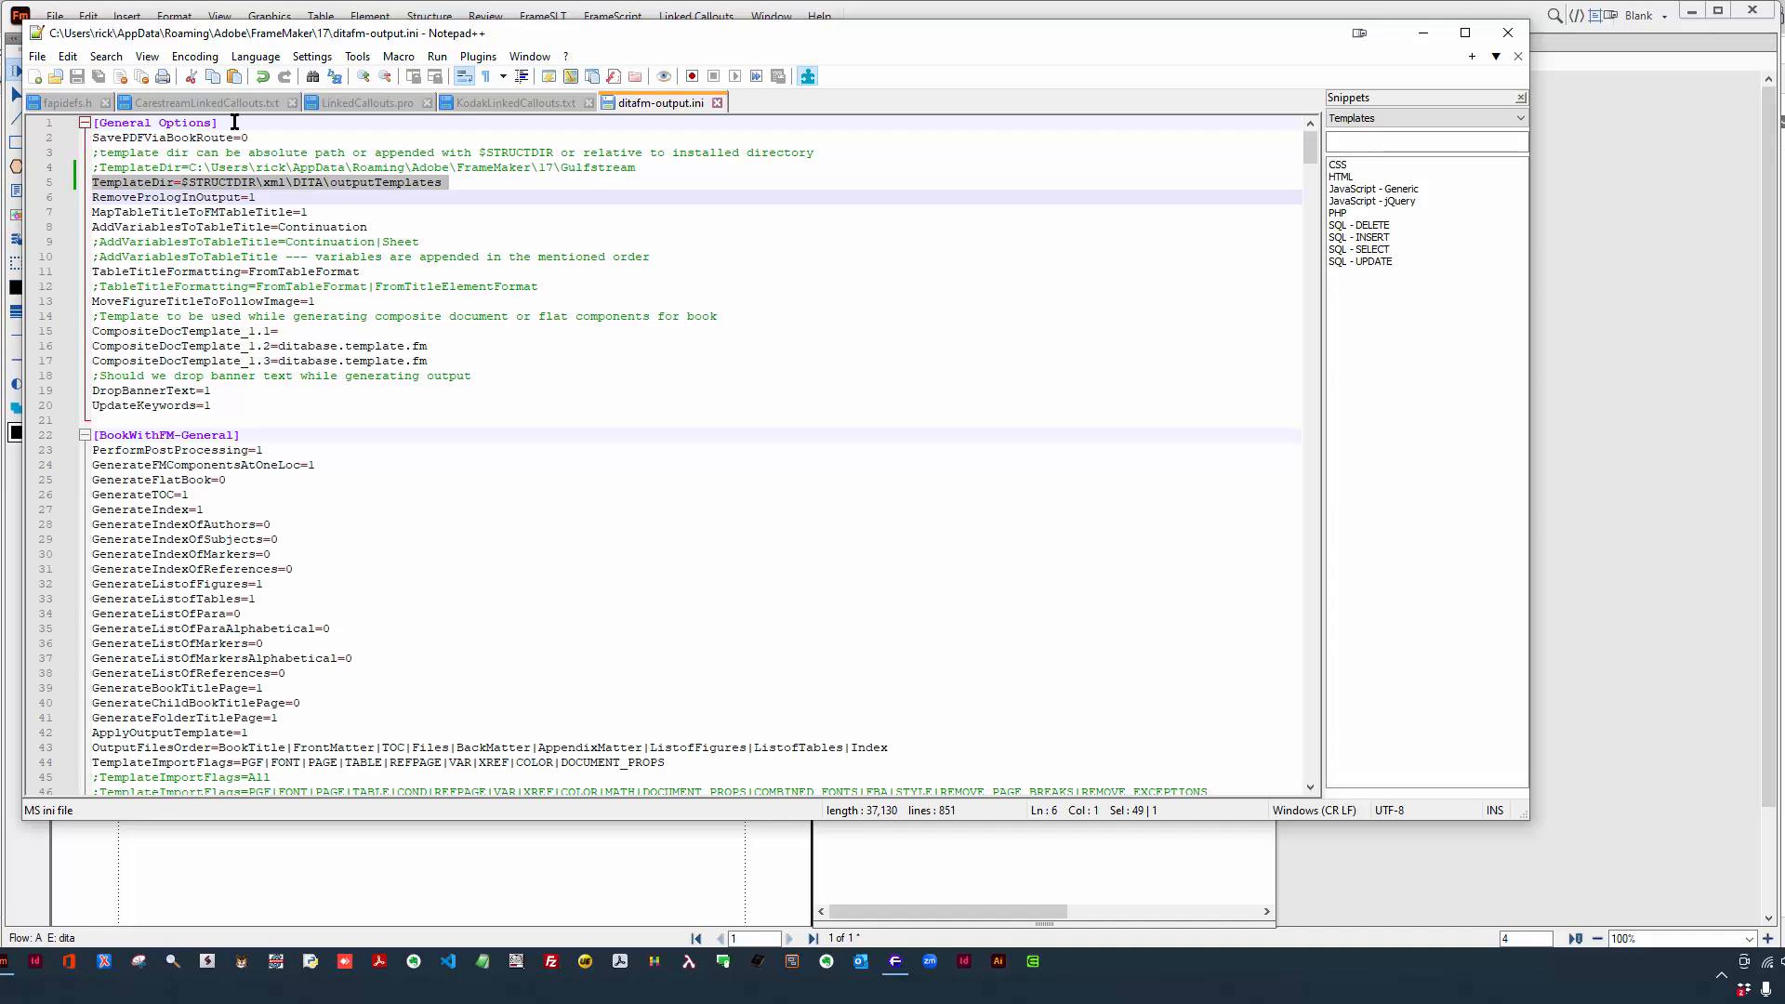
{"action": "key", "text": "alt+Tab"}
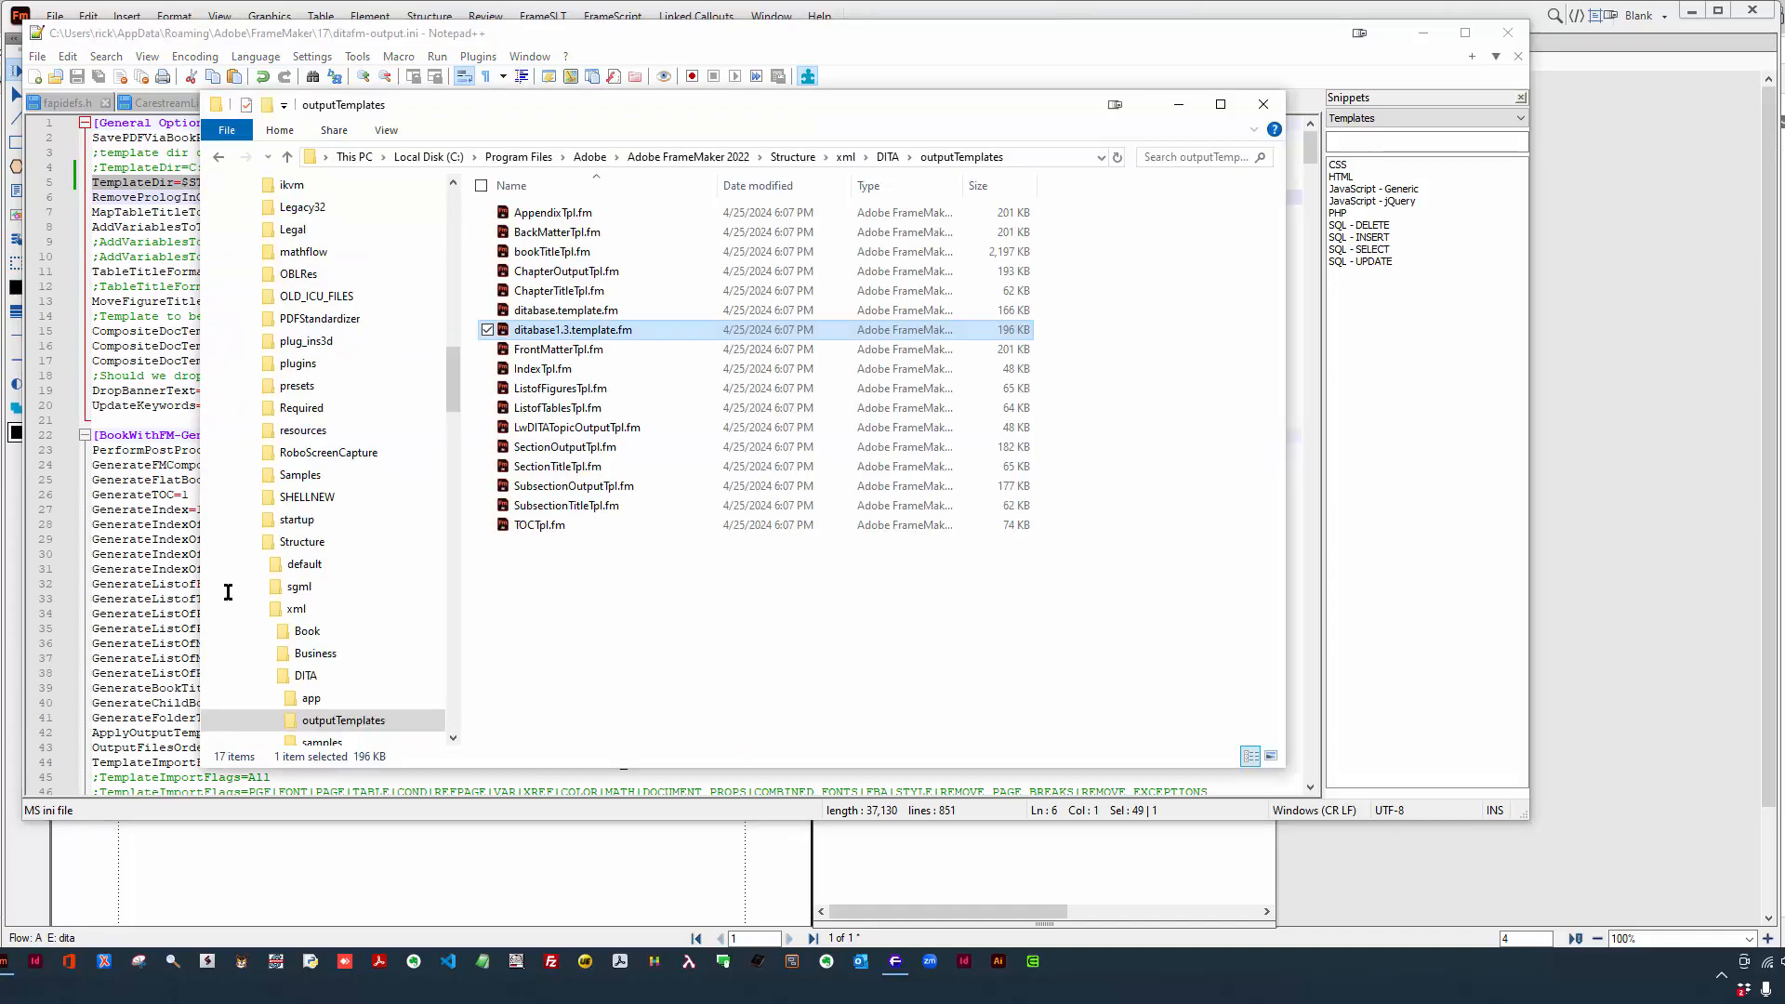
{"action": "left_click", "coordinate": [1039, 157]}
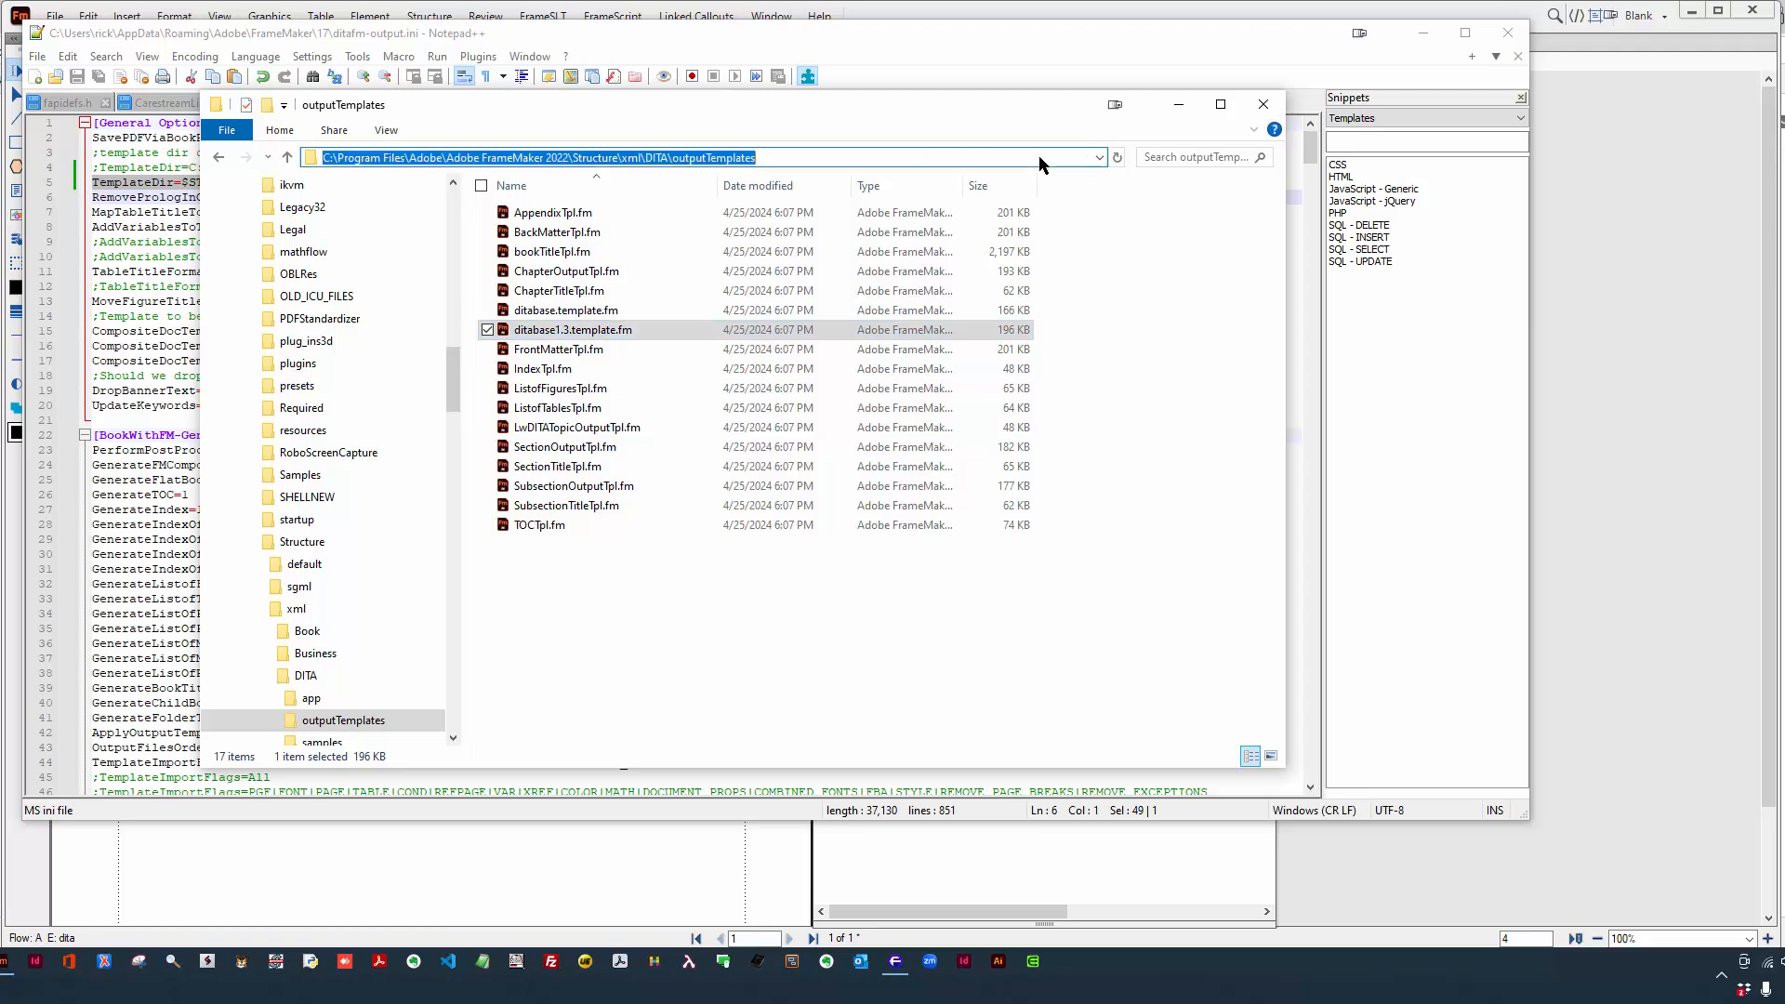
{"action": "left_click", "coordinate": [322, 163]}
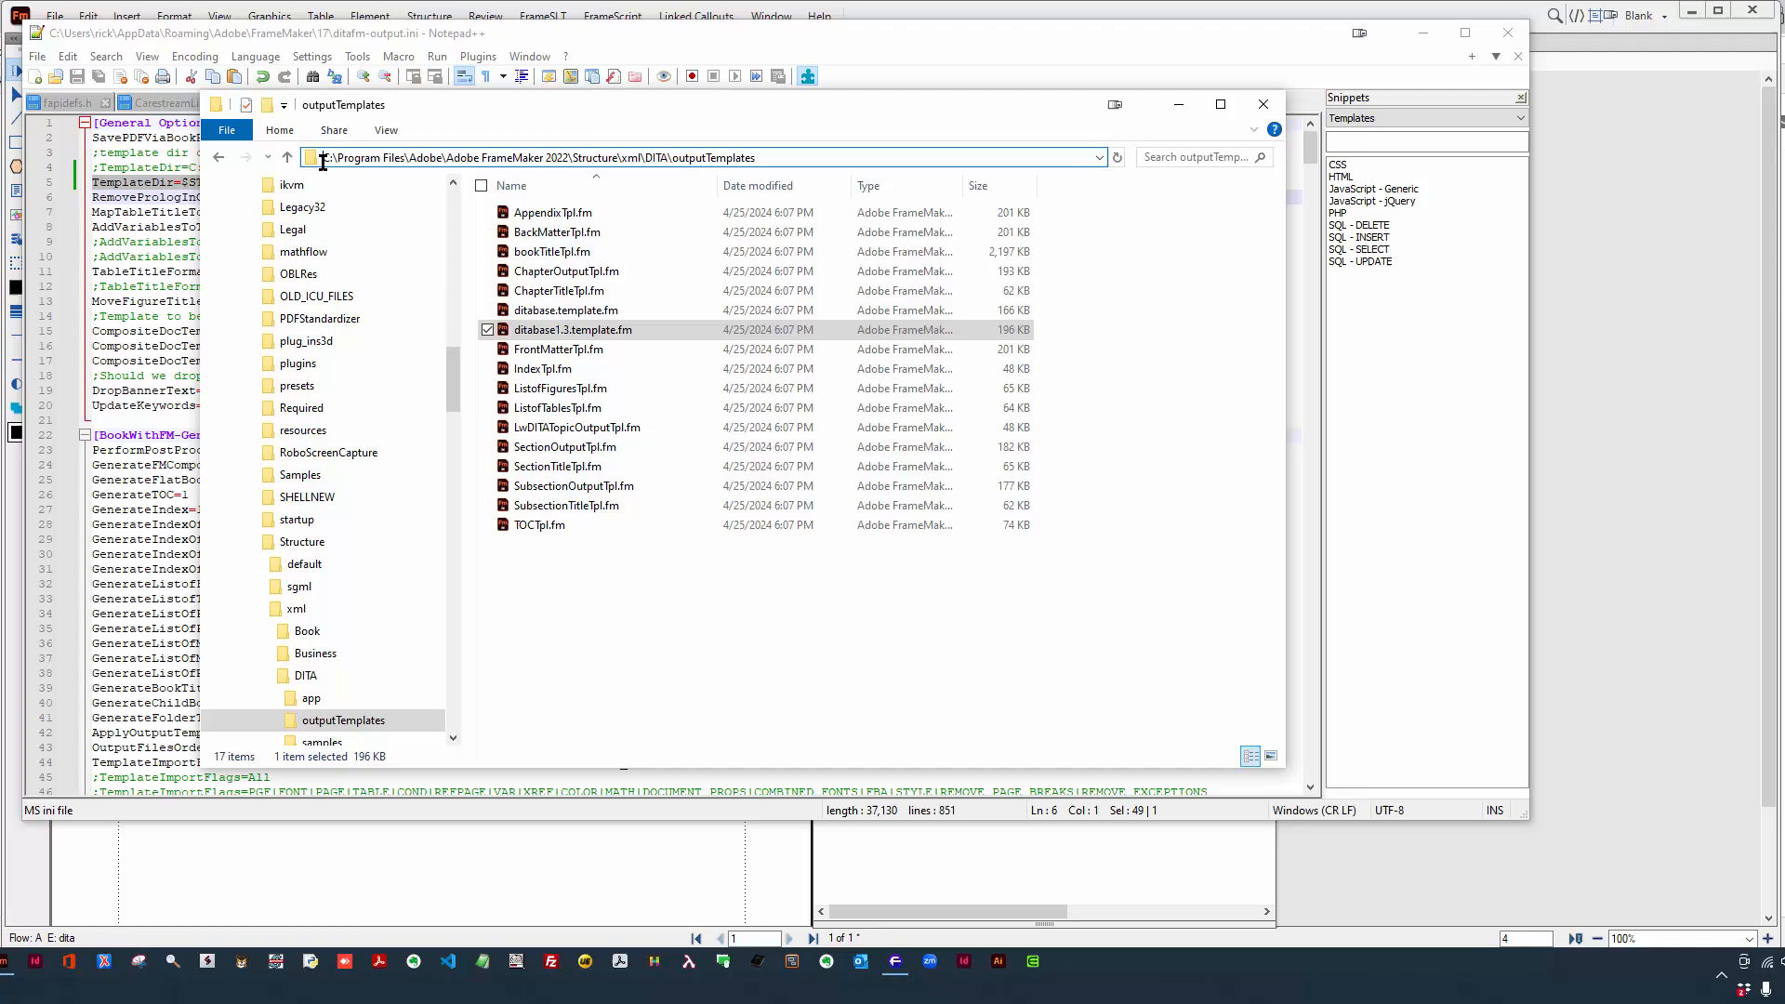
{"action": "left_click", "coordinate": [621, 160], "text": "shift"}
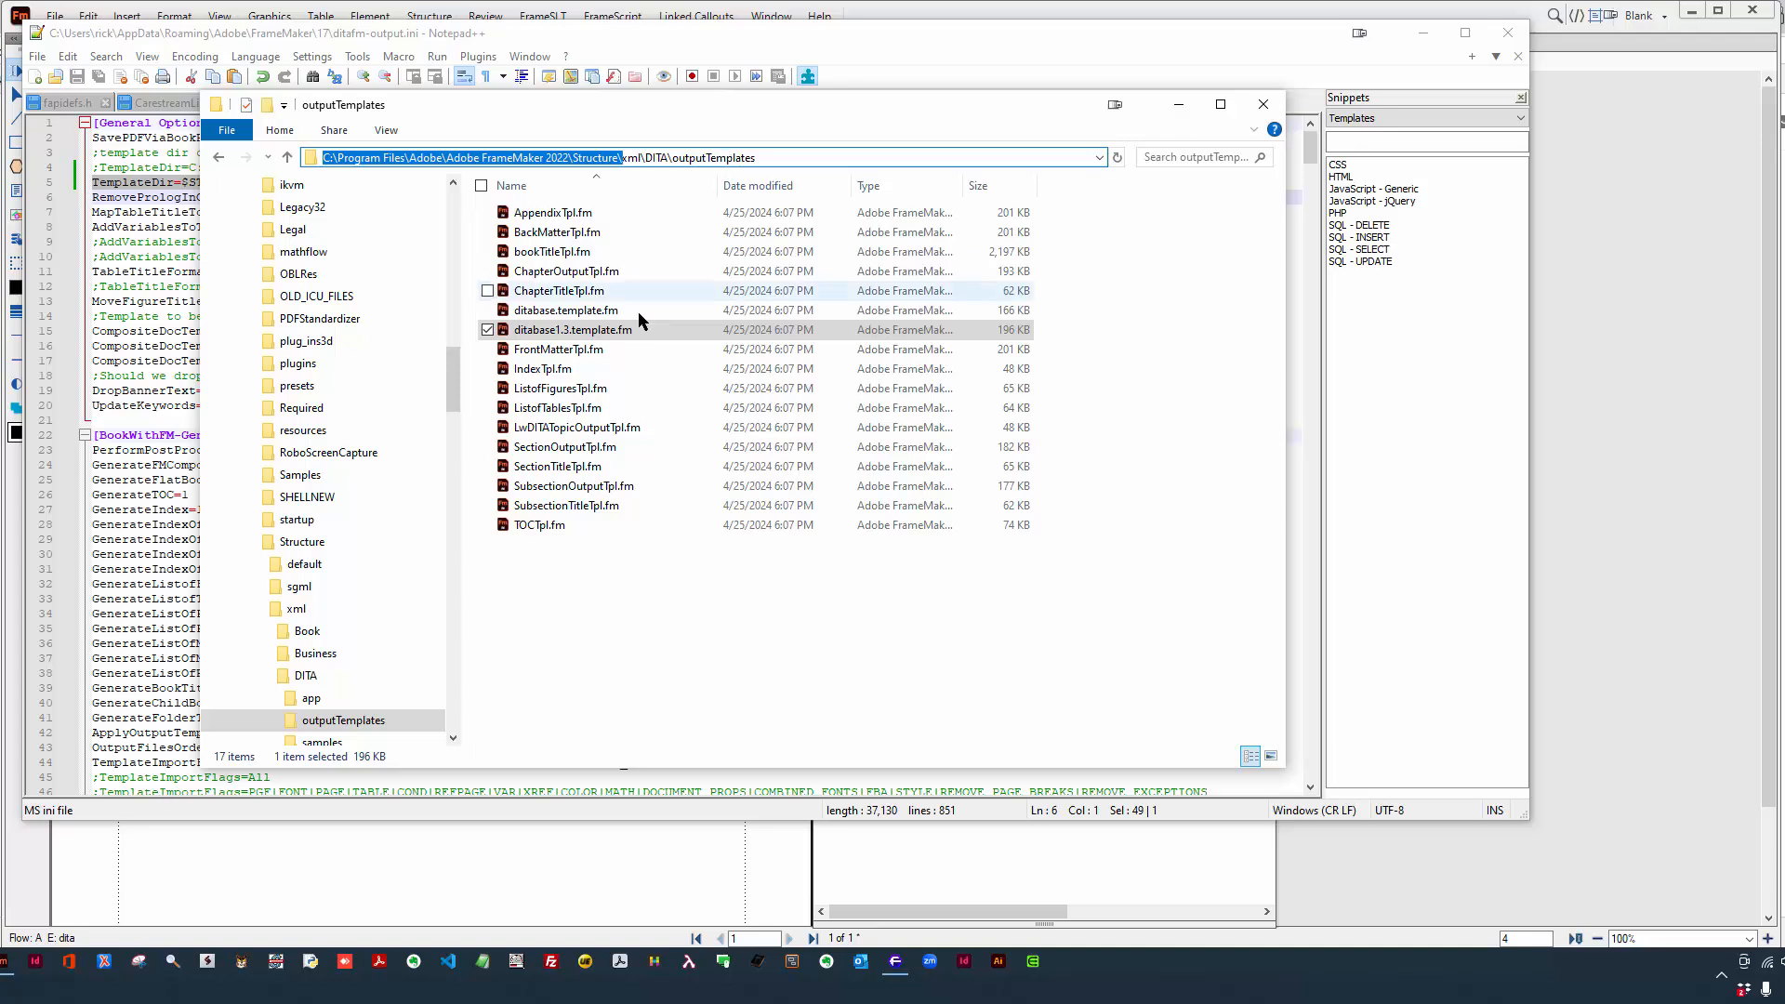
- Open ditabase1.3.template.fm from the outputTemplates folder in FrameMaker and paste the dita structure from Untitled3.xml into it
{"action": "left_click", "coordinate": [604, 337]}
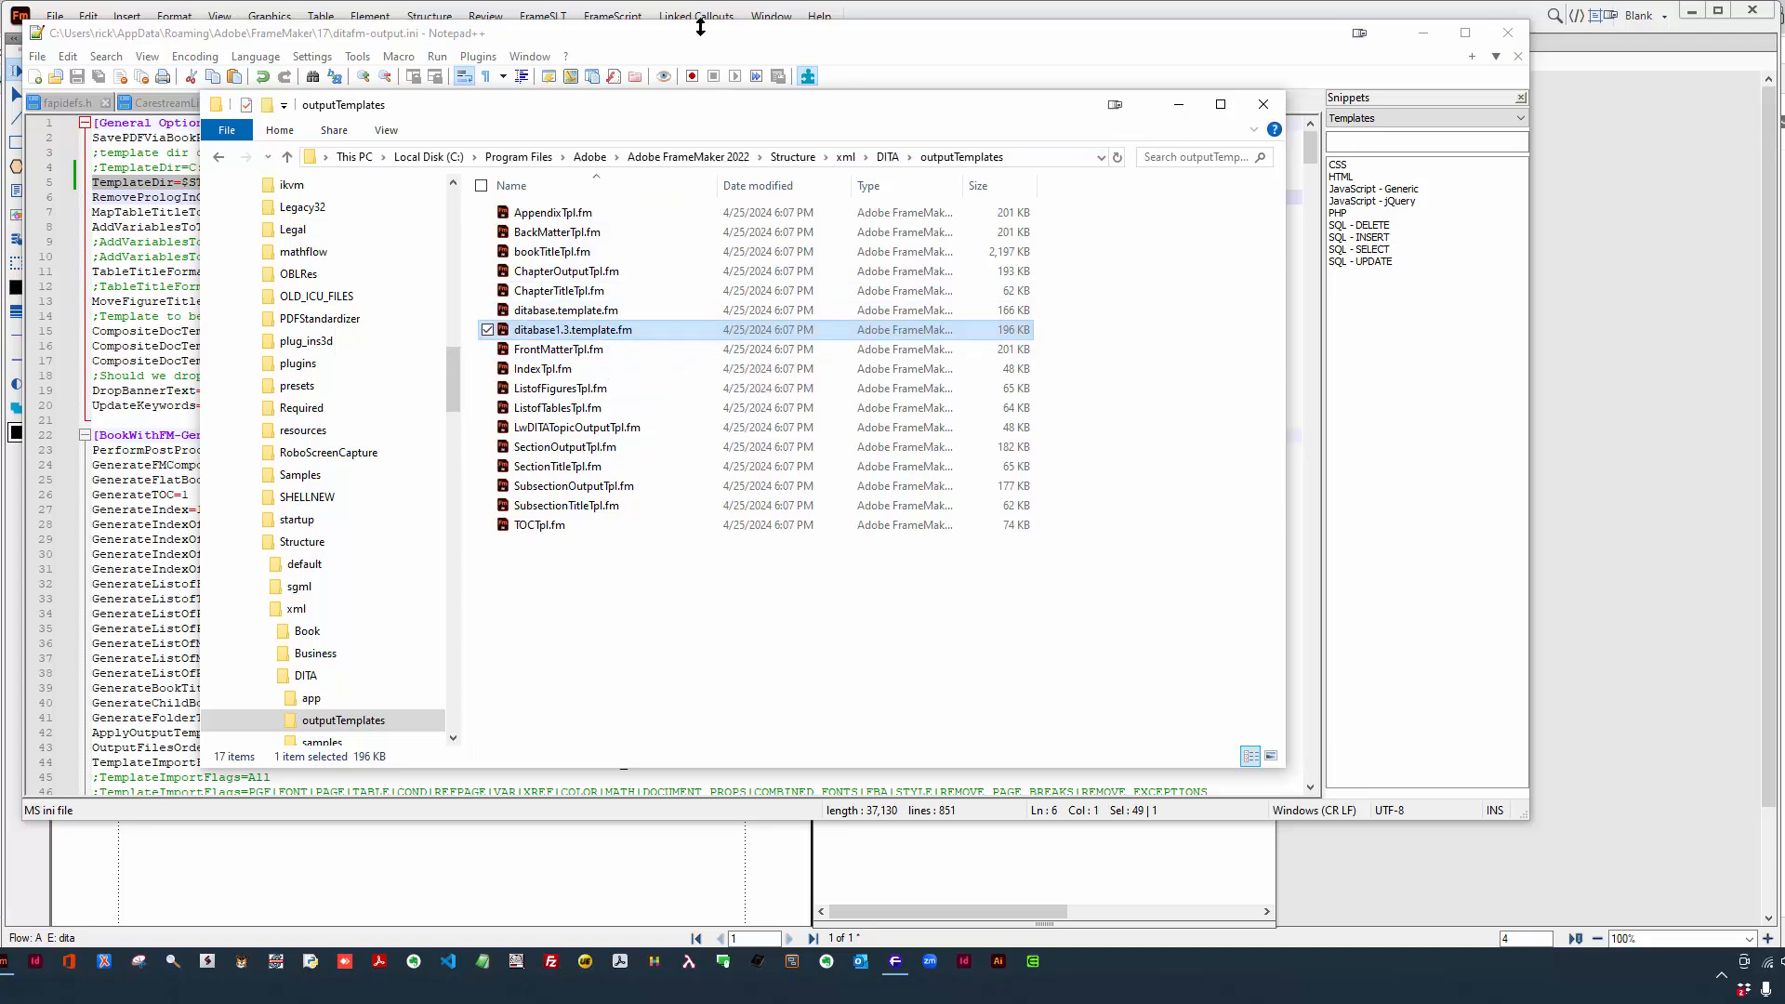
{"action": "left_click_drag", "start_coordinate": [678, 99], "coordinate": [949, 126]}
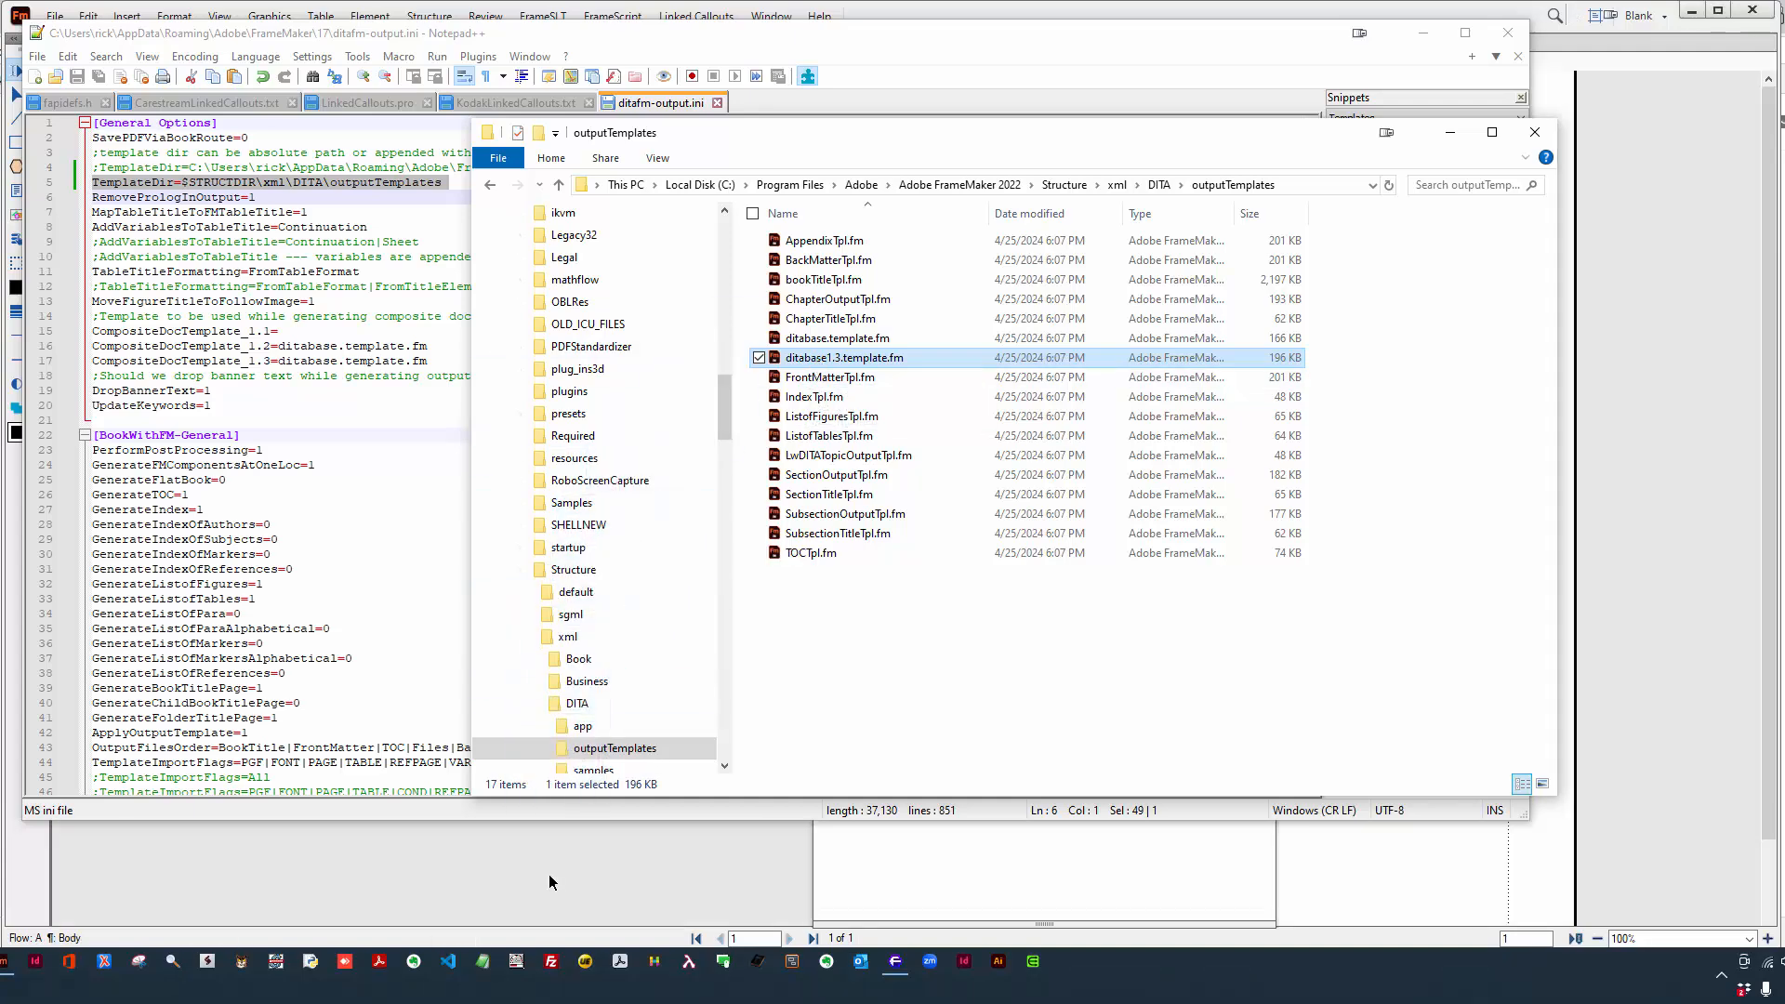
{"action": "left_click", "coordinate": [548, 875]}
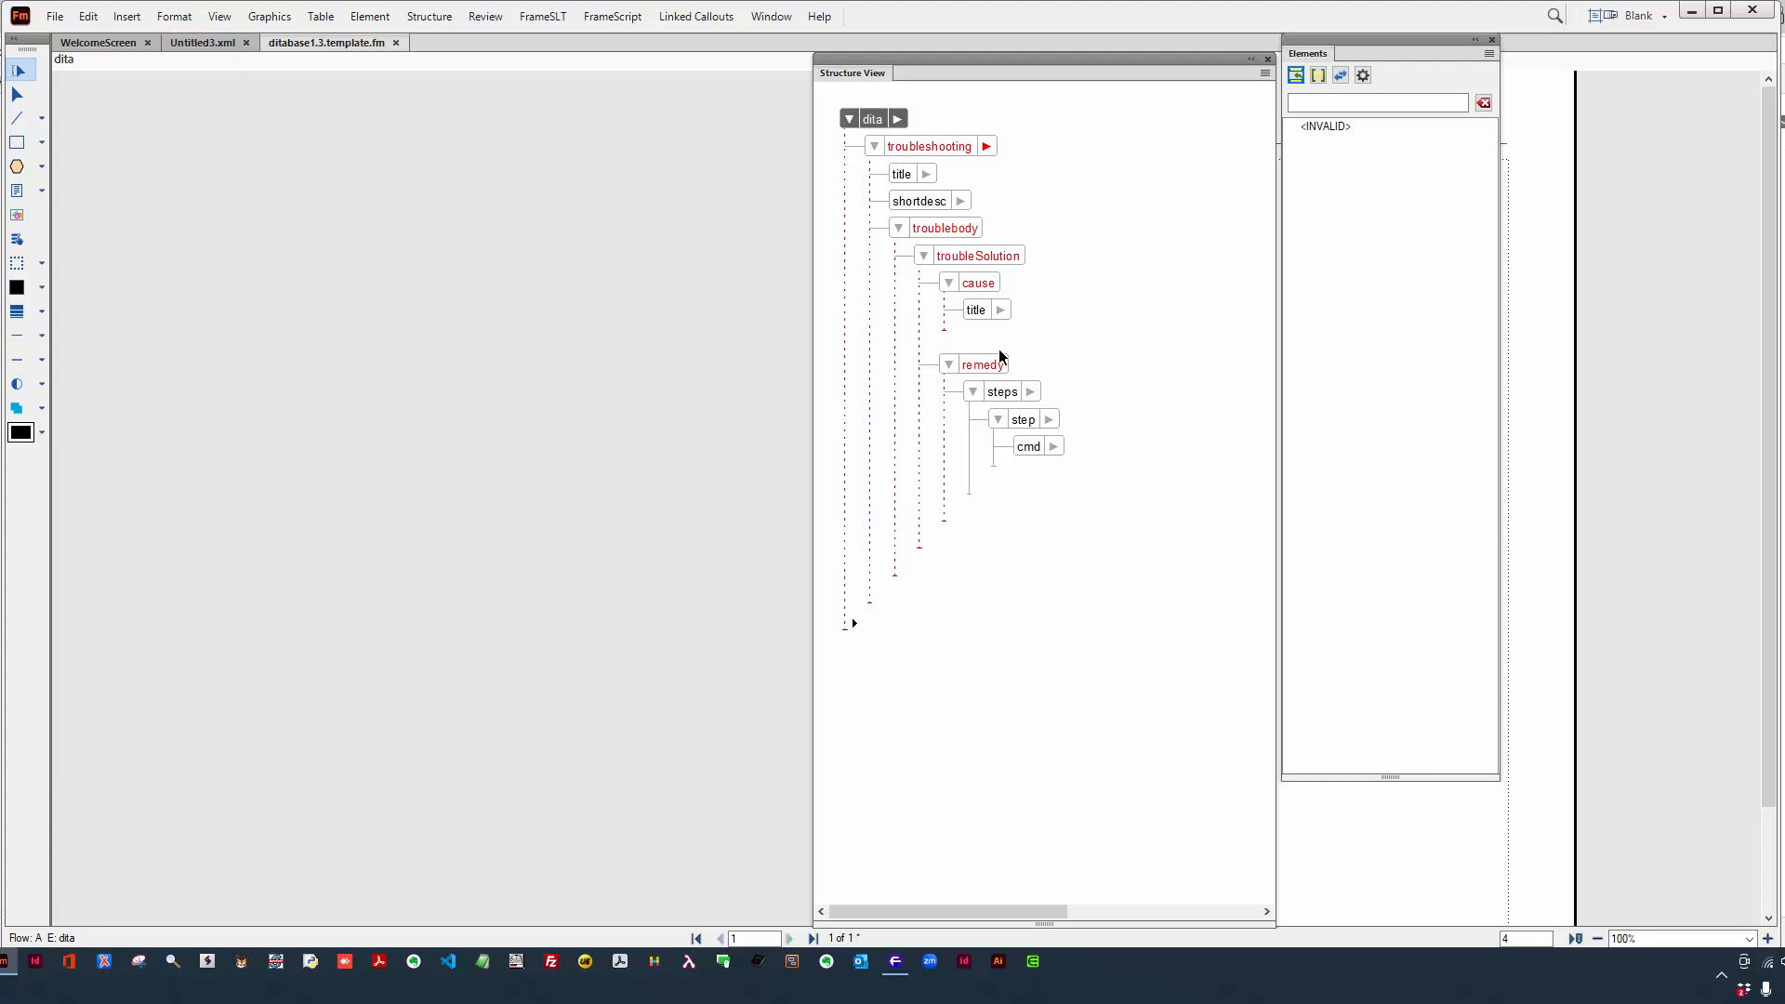
- Return to Untitled3.xml and open the global structured application definitions despite the missing write permission
{"action": "left_click", "coordinate": [210, 47]}
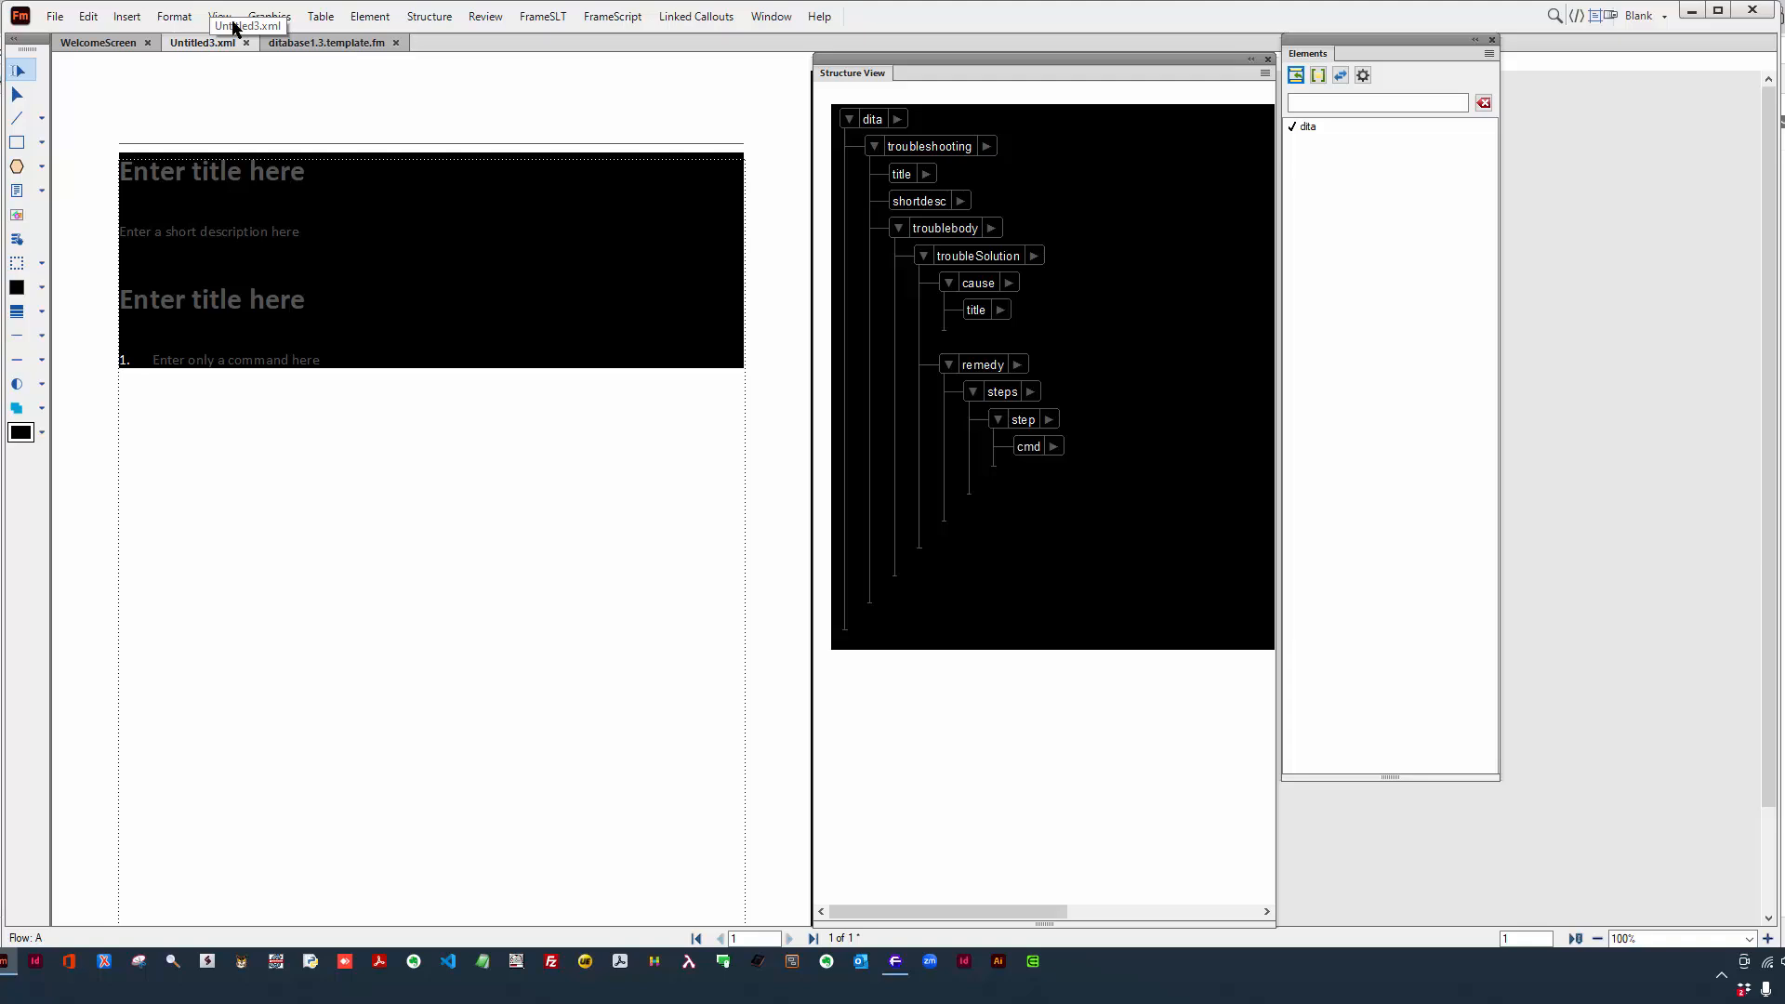
{"action": "left_click", "coordinate": [424, 16]}
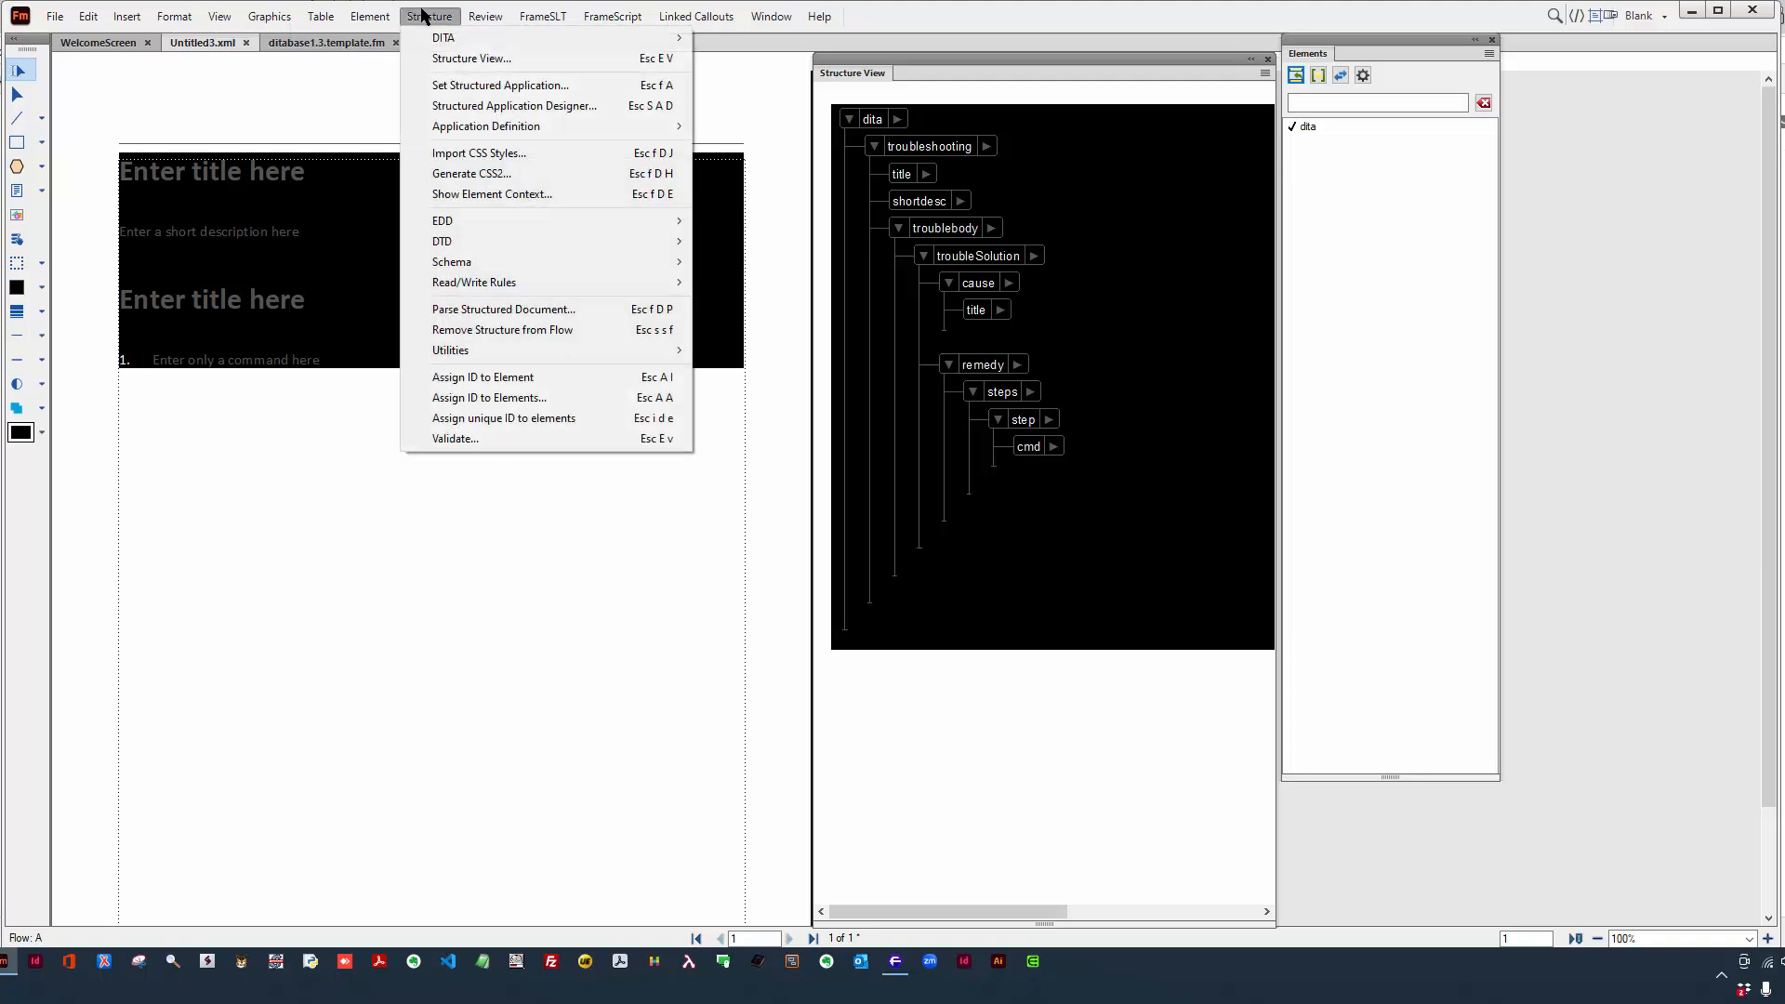
{"action": "mouse_move", "coordinate": [551, 126]}
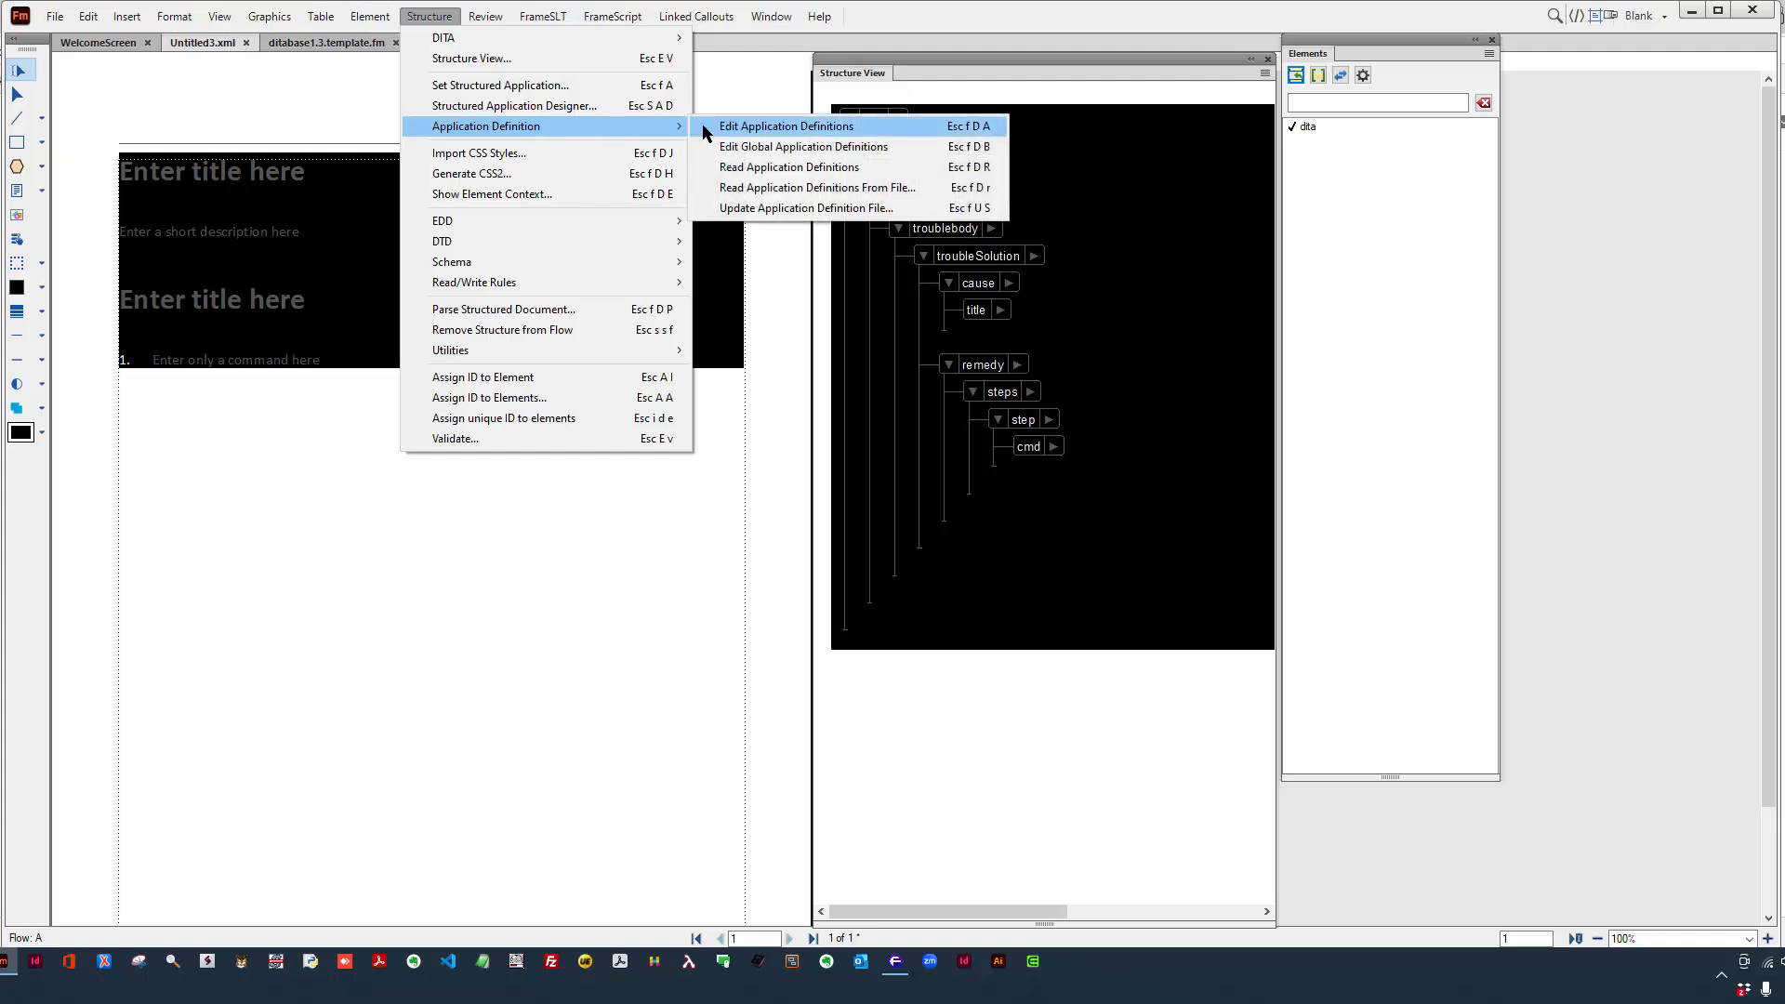
{"action": "left_click", "coordinate": [753, 150]}
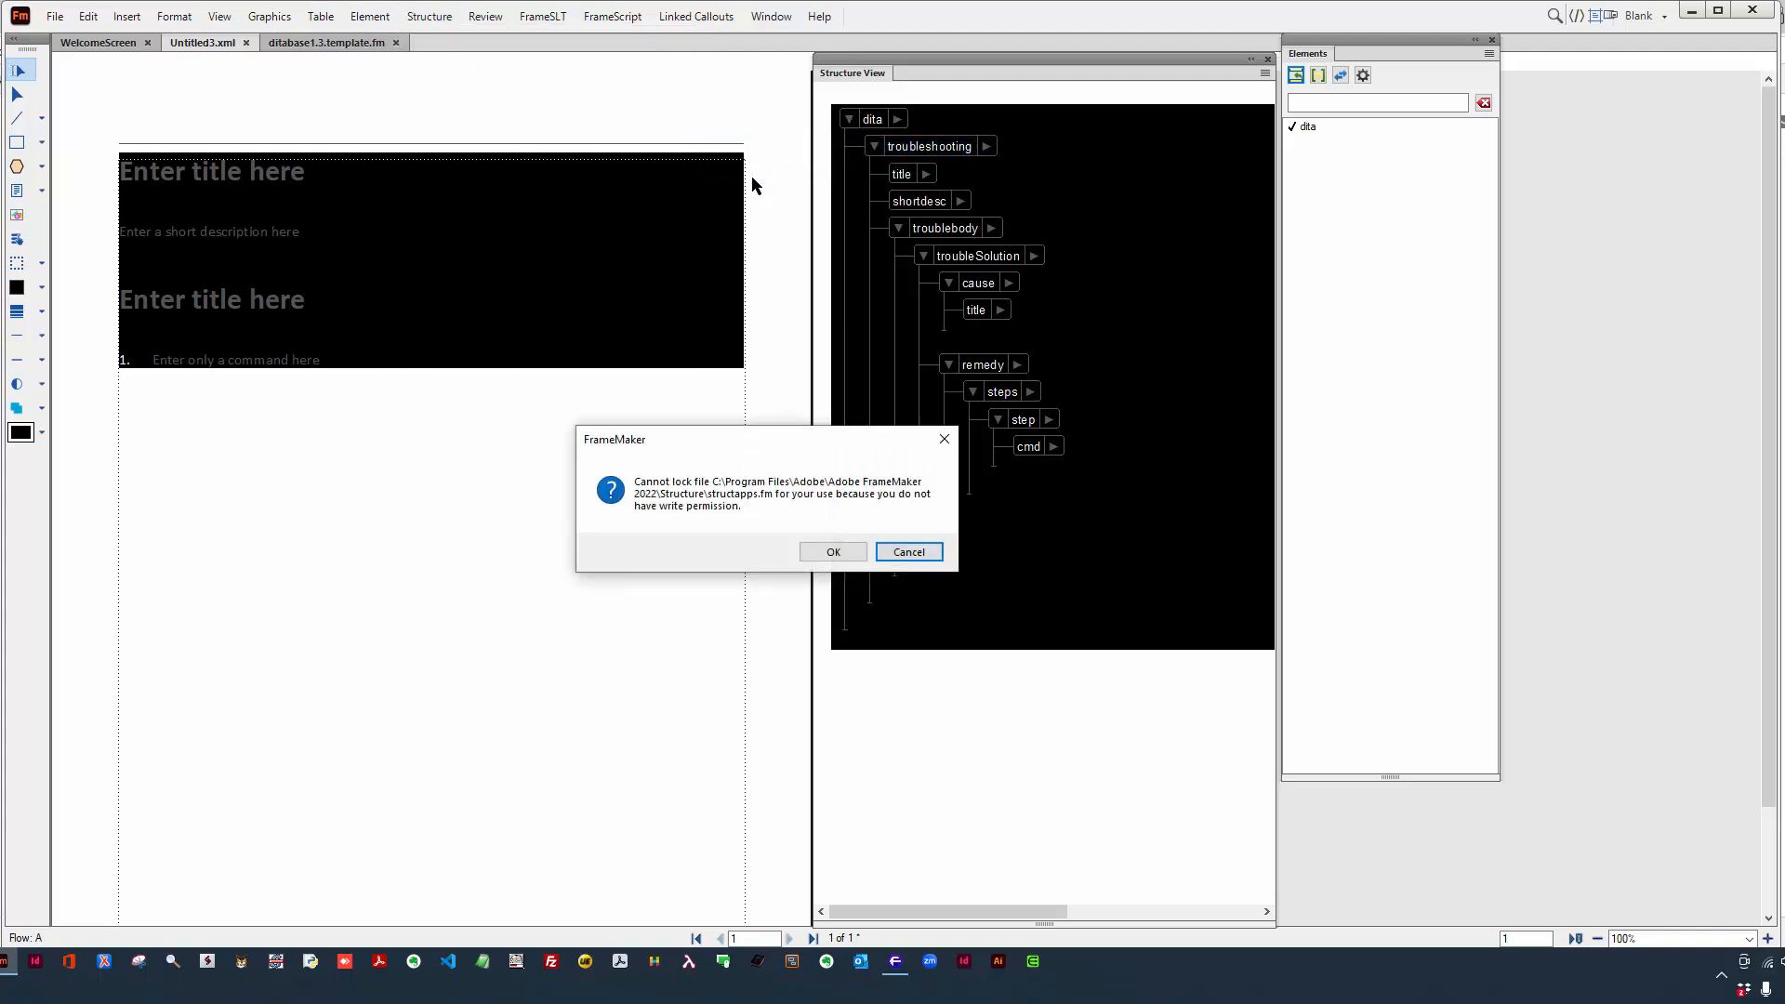
{"action": "left_click", "coordinate": [834, 552]}
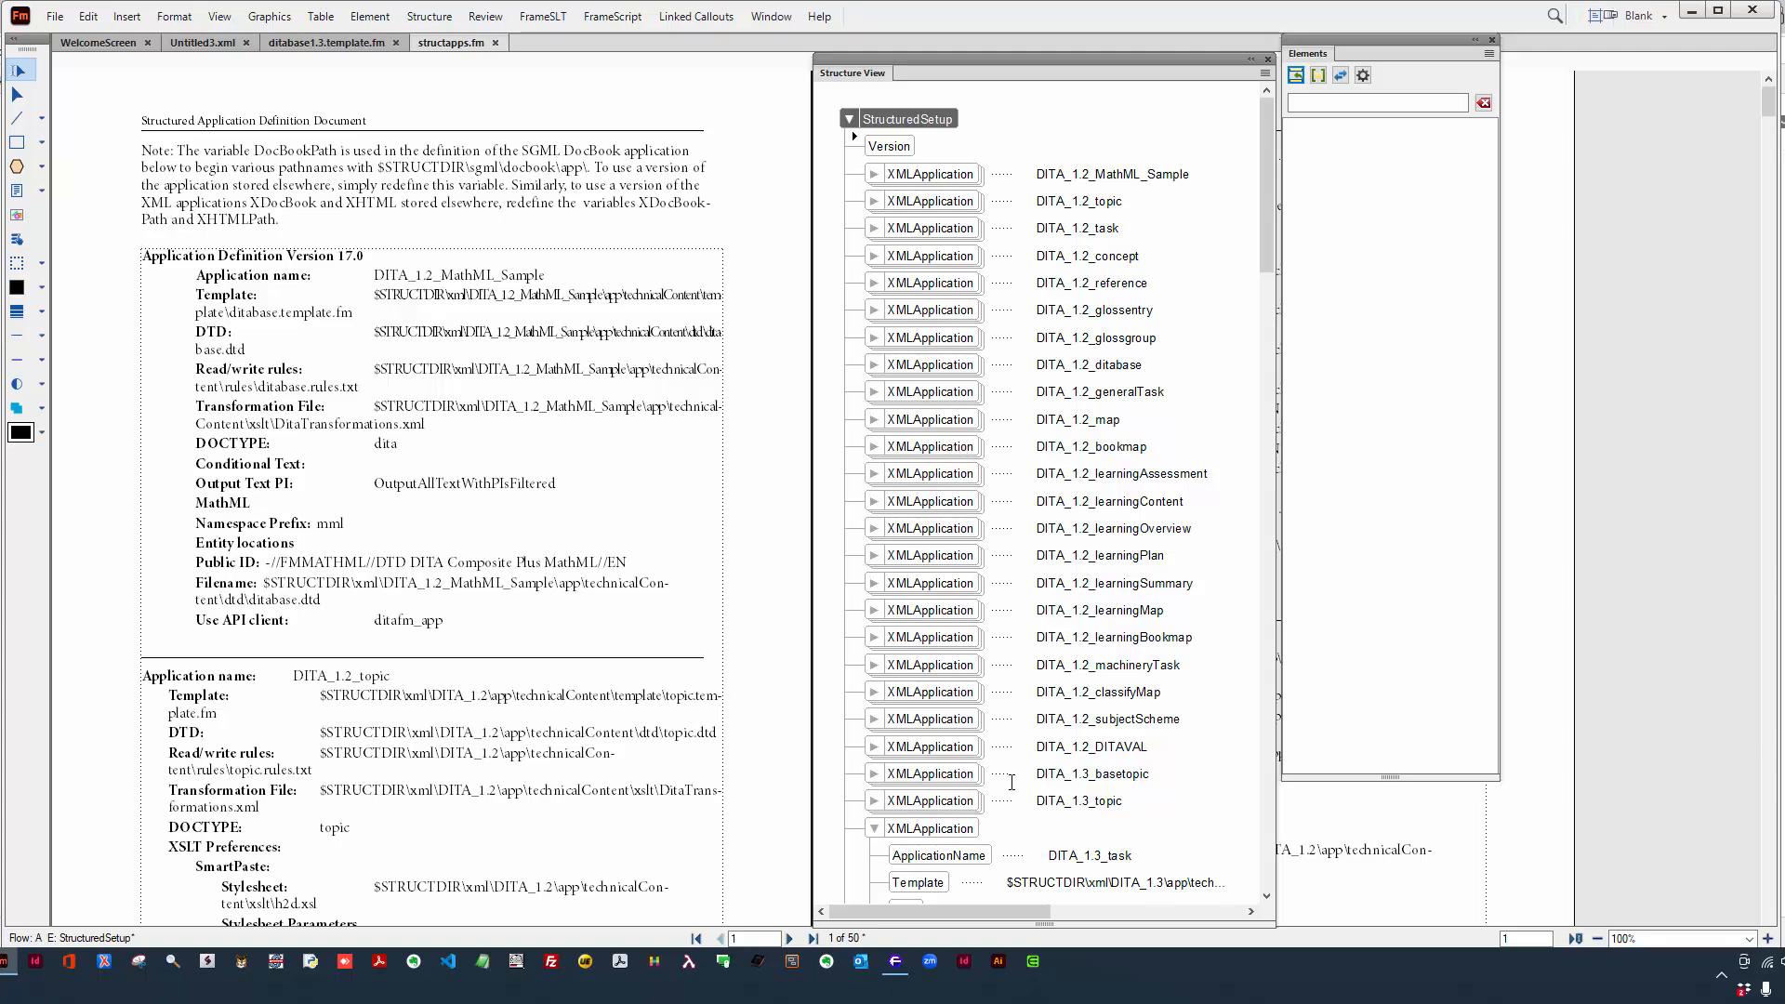
- Collapse the expanded task and troubleshooting applications, expand the DITA_1.3_ditabase application and select its Template element
{"action": "left_click", "coordinate": [875, 828]}
{"action": "scroll", "coordinate": [1016, 777], "scroll_direction": "down", "scroll_amount": 3}
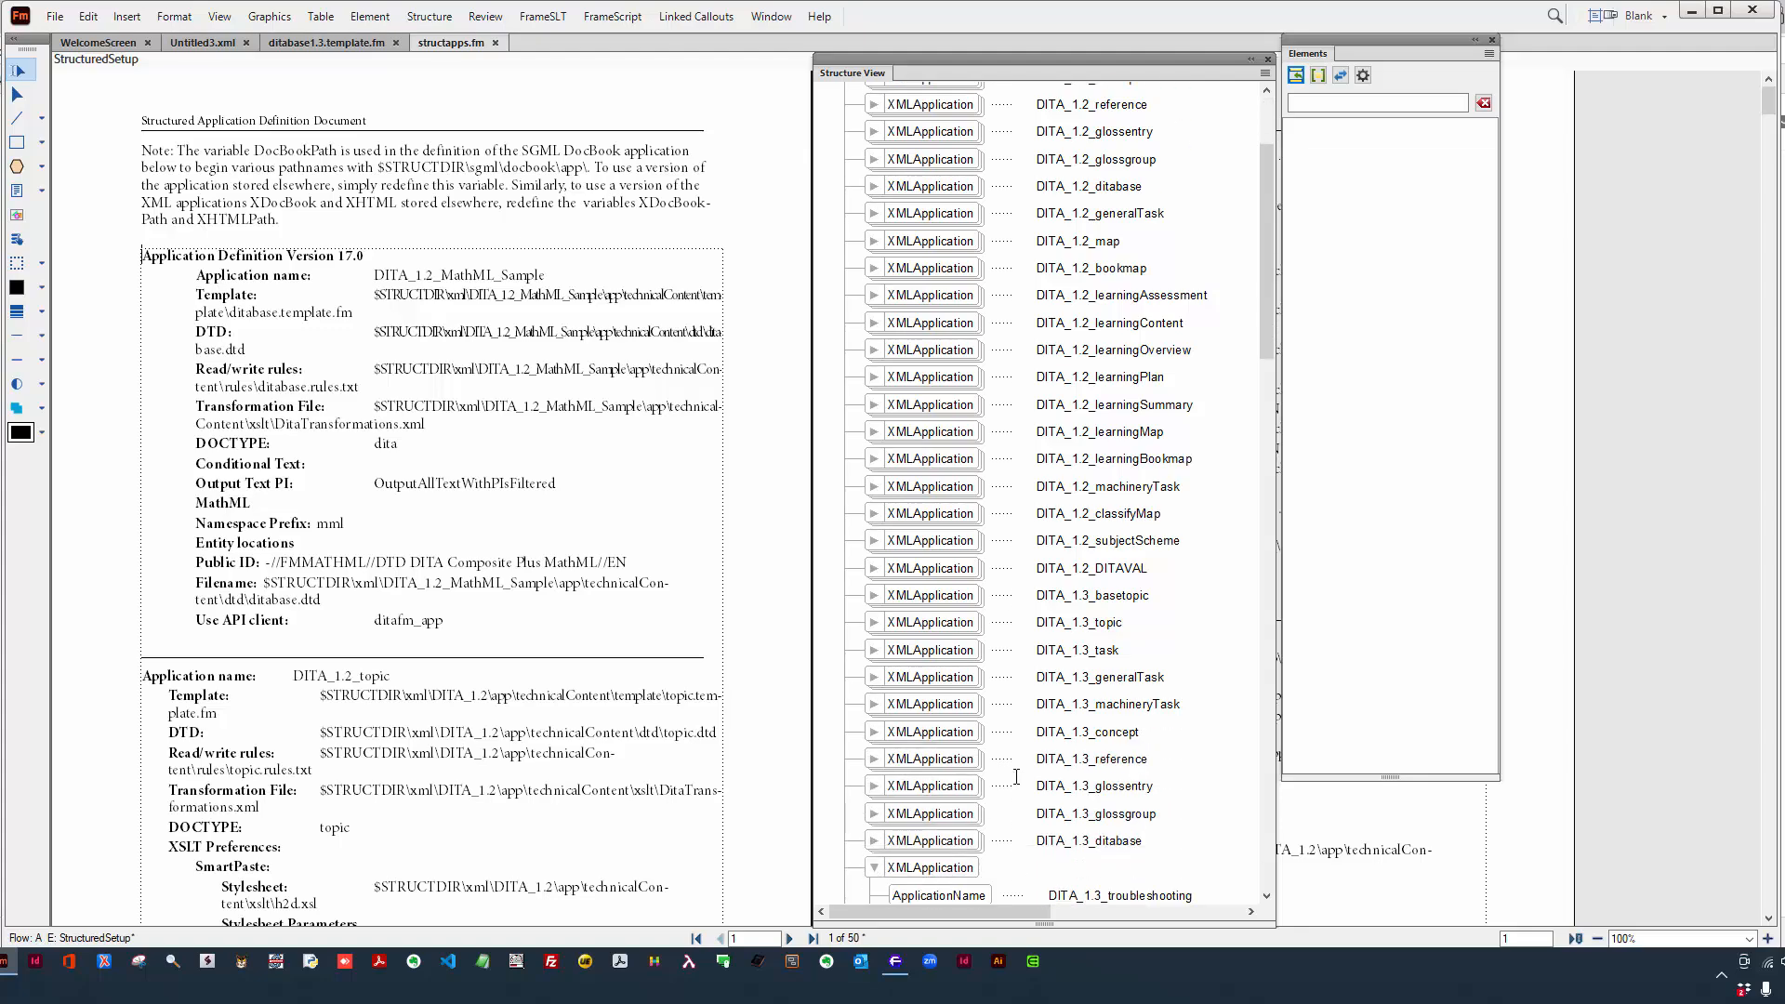
{"action": "scroll", "coordinate": [1016, 777], "scroll_direction": "down", "scroll_amount": 1}
{"action": "left_click", "coordinate": [875, 808]}
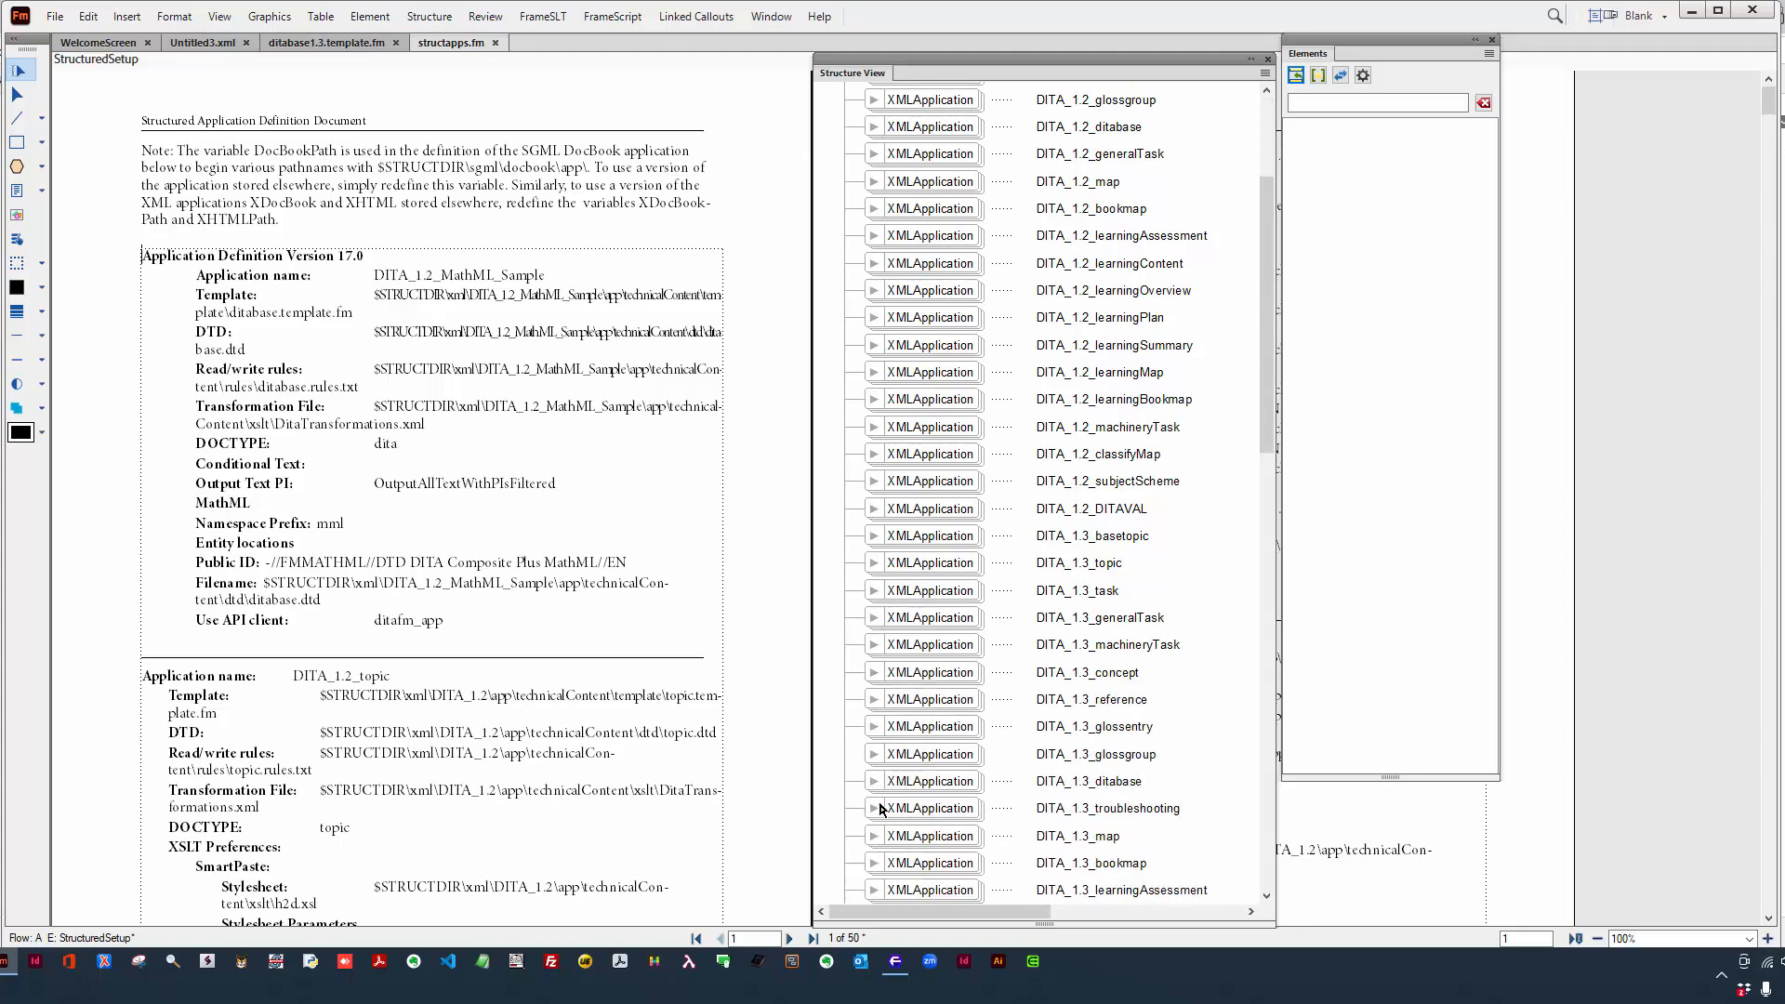
{"action": "left_click", "coordinate": [929, 782]}
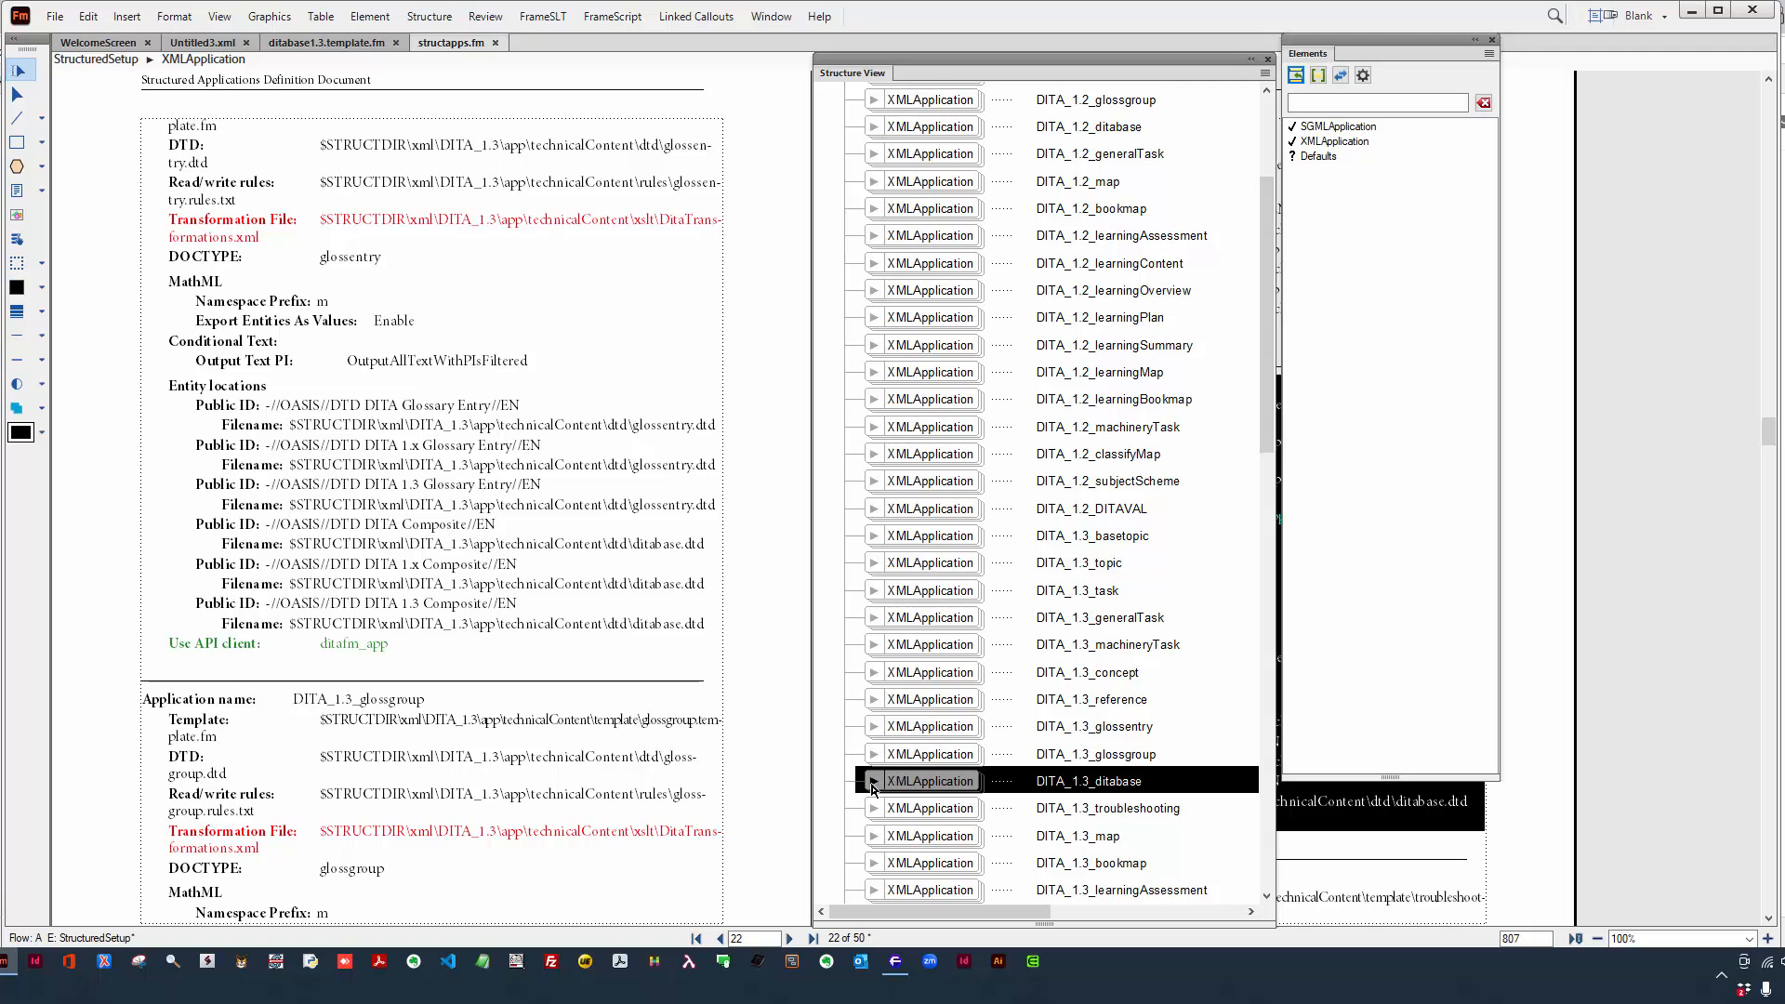
{"action": "left_click", "coordinate": [874, 788]}
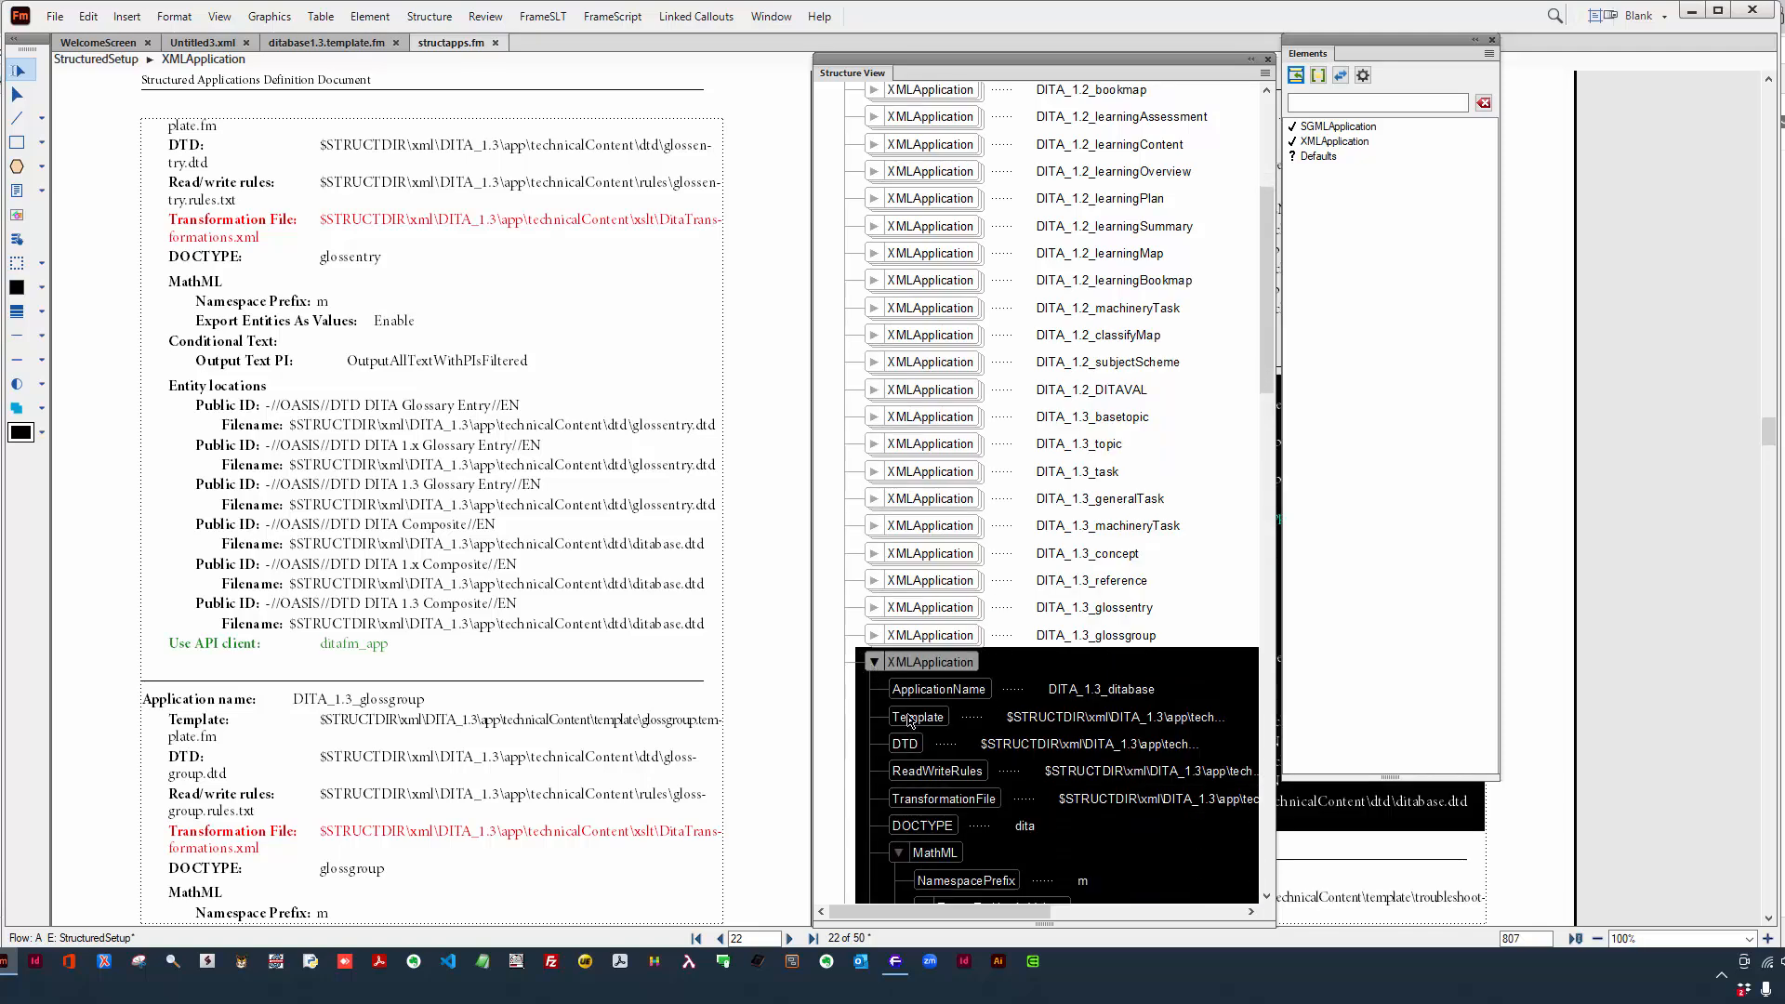
{"action": "left_click", "coordinate": [910, 721]}
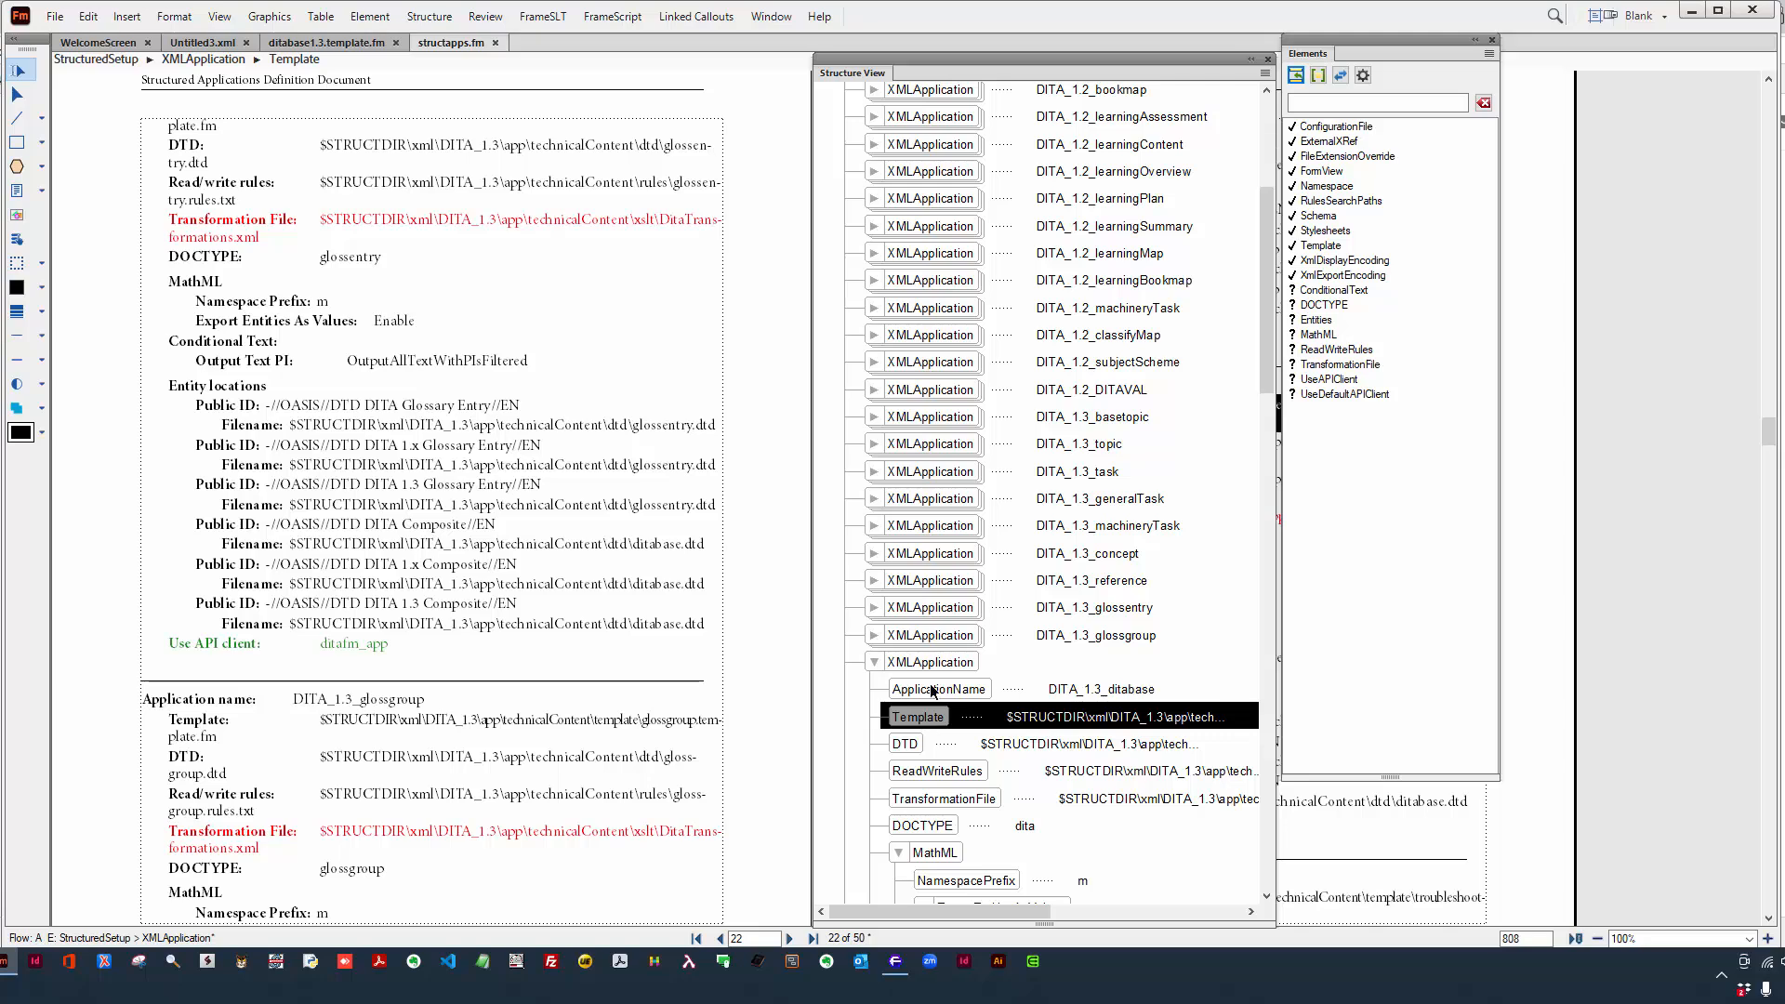
- Set the page scrolling of structapps.fm to Vertical in the view options
{"action": "left_click", "coordinate": [620, 606]}
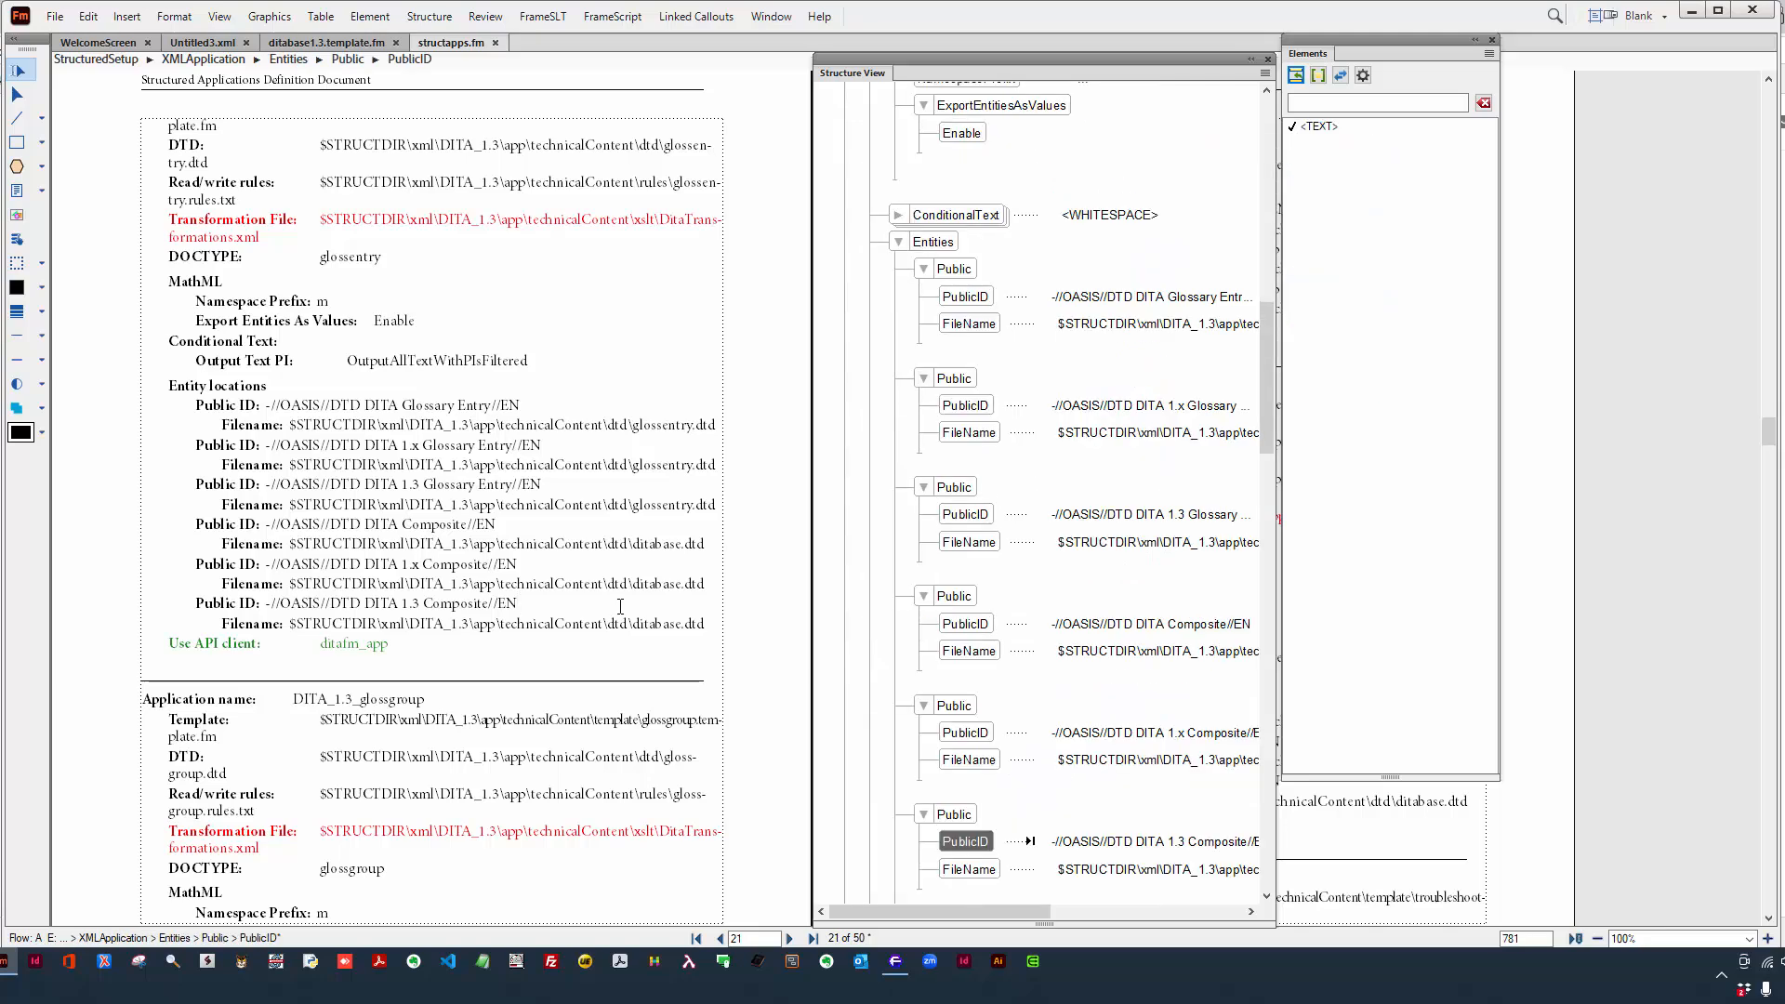
{"action": "key", "text": "Escape"}
{"action": "key", "text": "v"}
{"action": "key", "text": "o"}
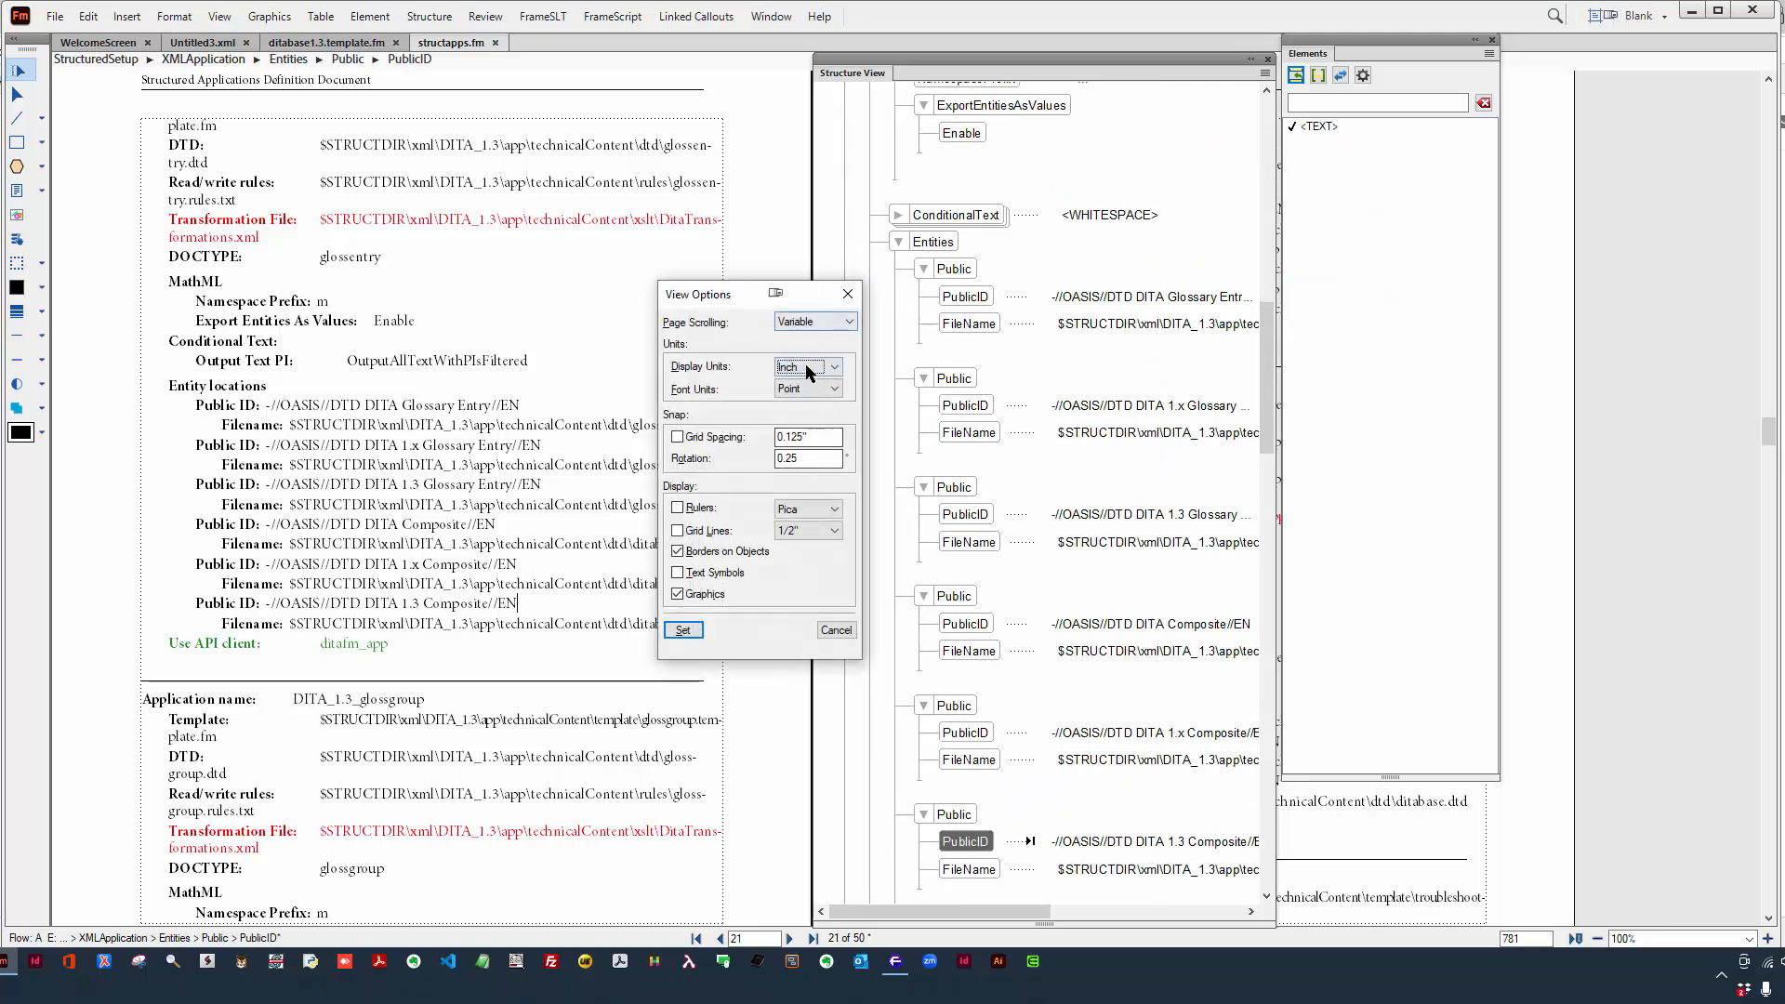
{"action": "left_click", "coordinate": [805, 320]}
{"action": "left_click", "coordinate": [804, 336]}
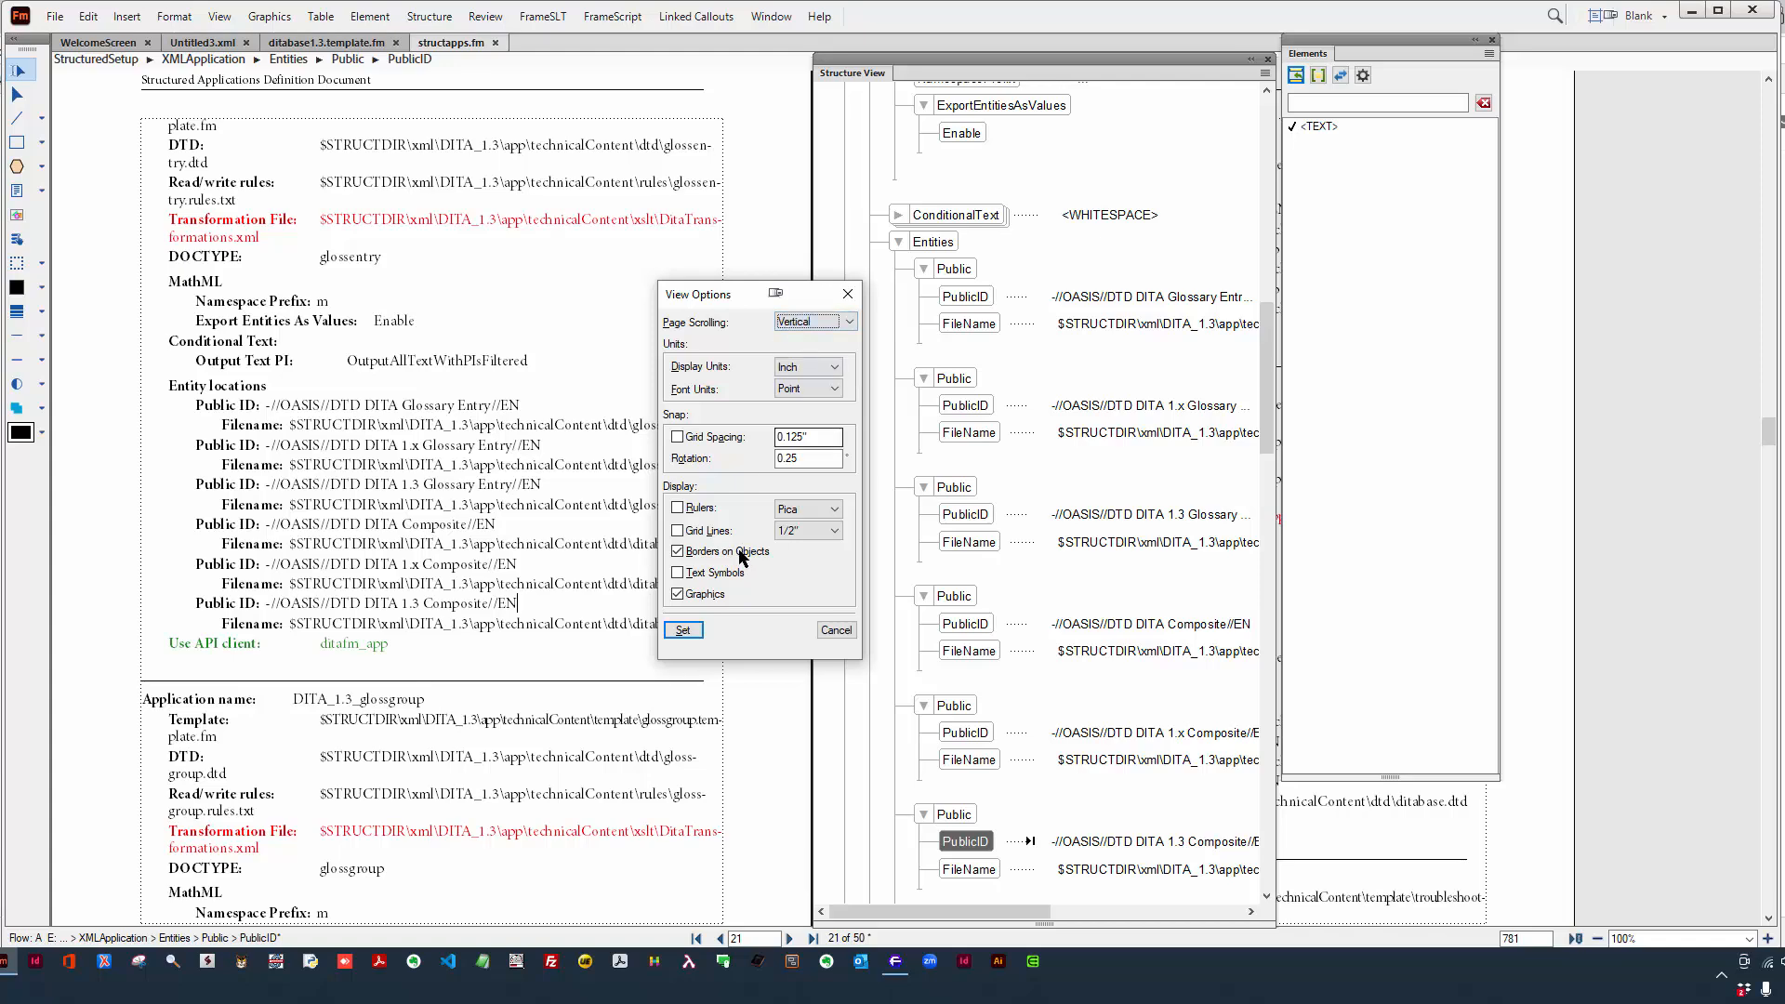
{"action": "left_click", "coordinate": [683, 632]}
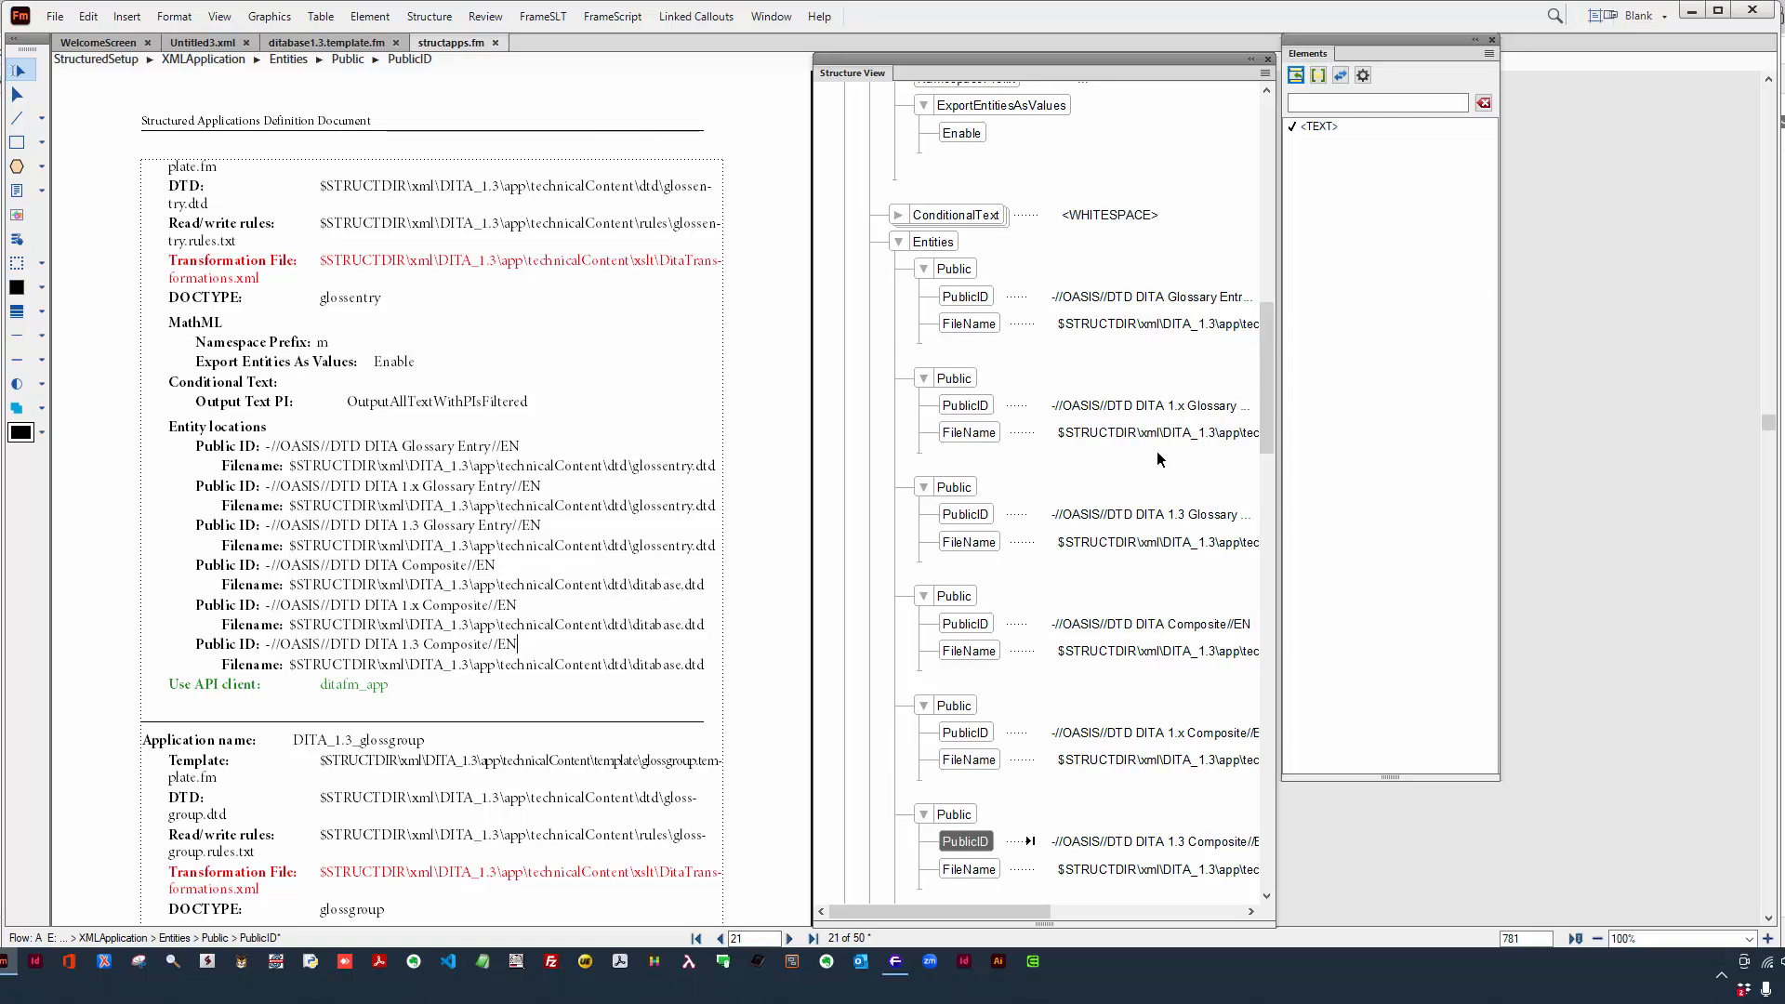
- Collapse the glossentry Entities element, examine the DITA_1.3_ditabase Template path in structapps.fm and compare it with the Untitled3.xml document
{"action": "left_click", "coordinate": [898, 244]}
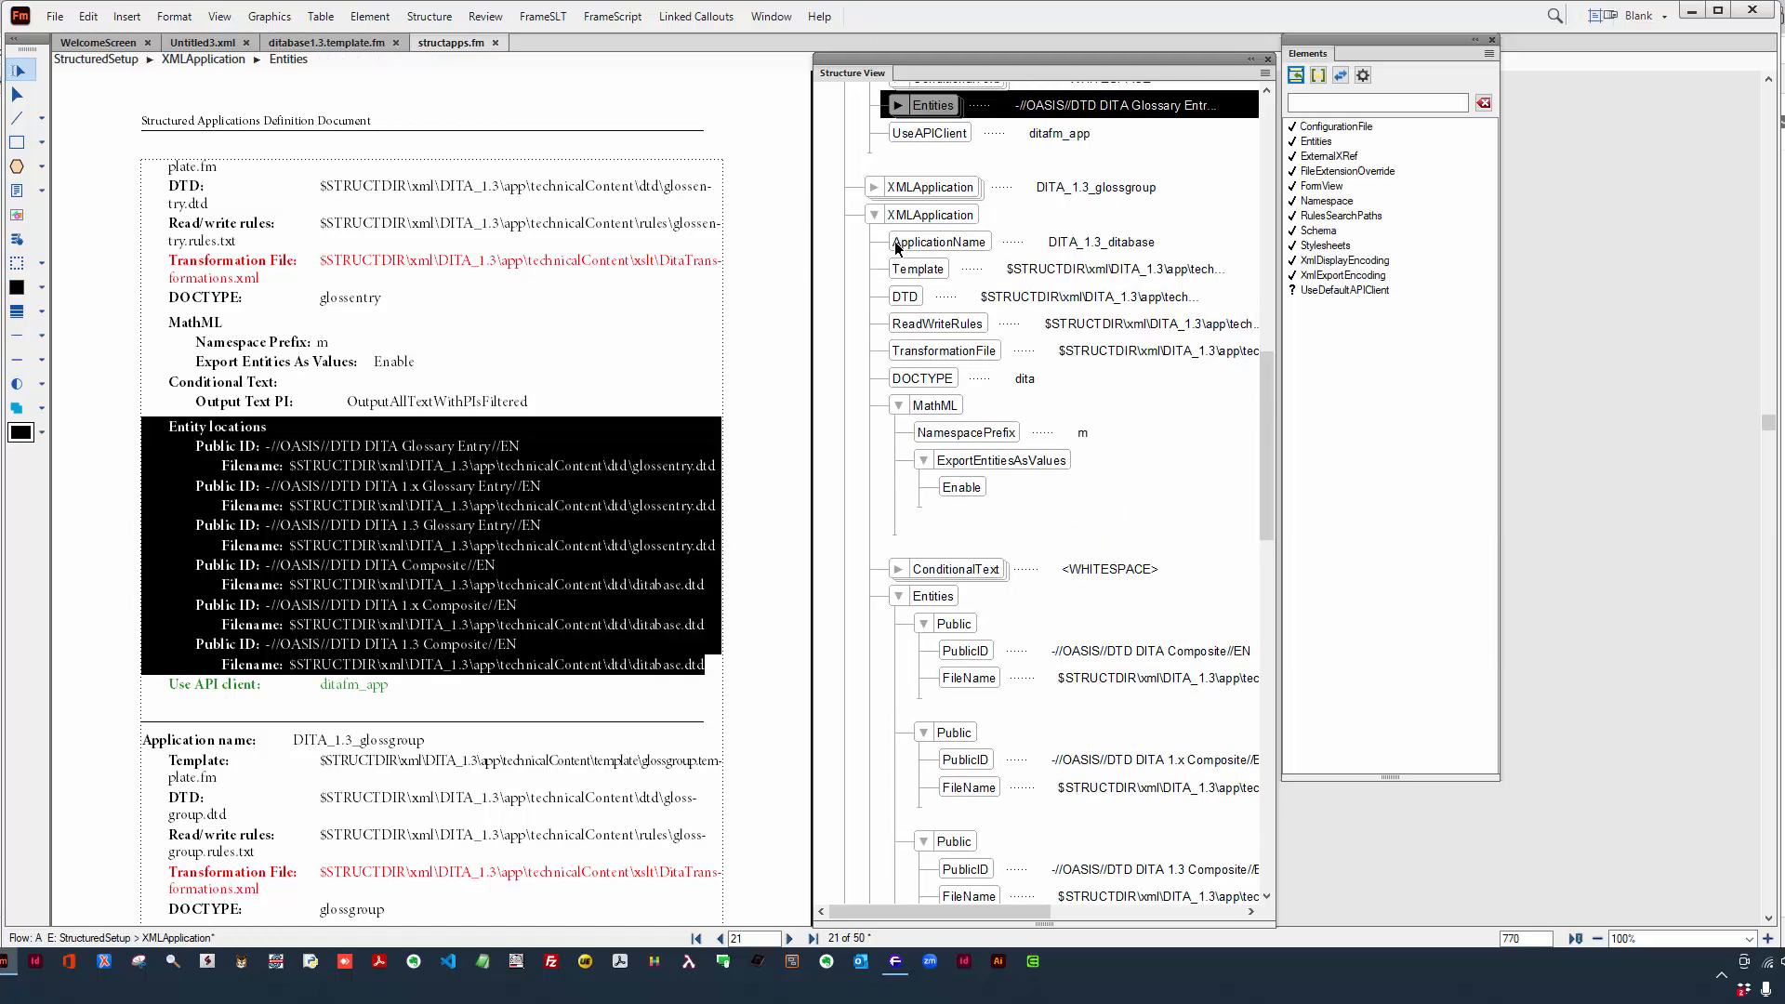
{"action": "scroll", "coordinate": [962, 141], "scroll_direction": "up", "scroll_amount": 1}
{"action": "scroll", "coordinate": [957, 148], "scroll_direction": "up", "scroll_amount": 1}
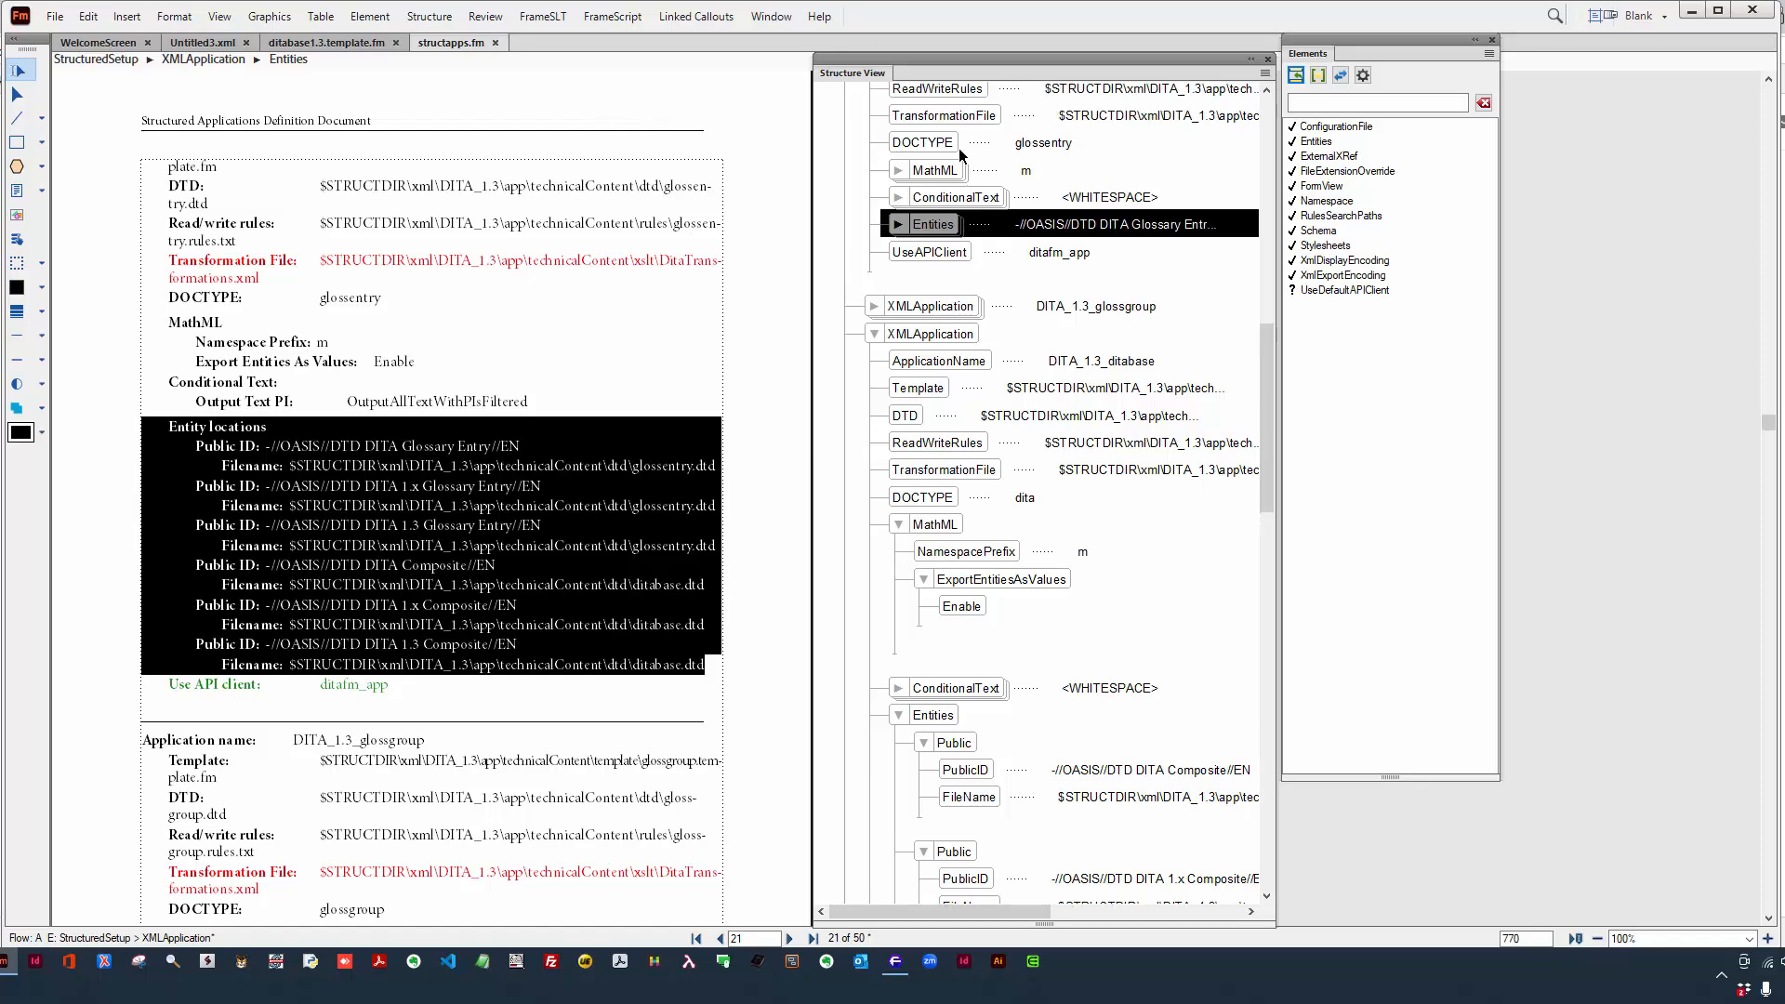
{"action": "left_click", "coordinate": [929, 389]}
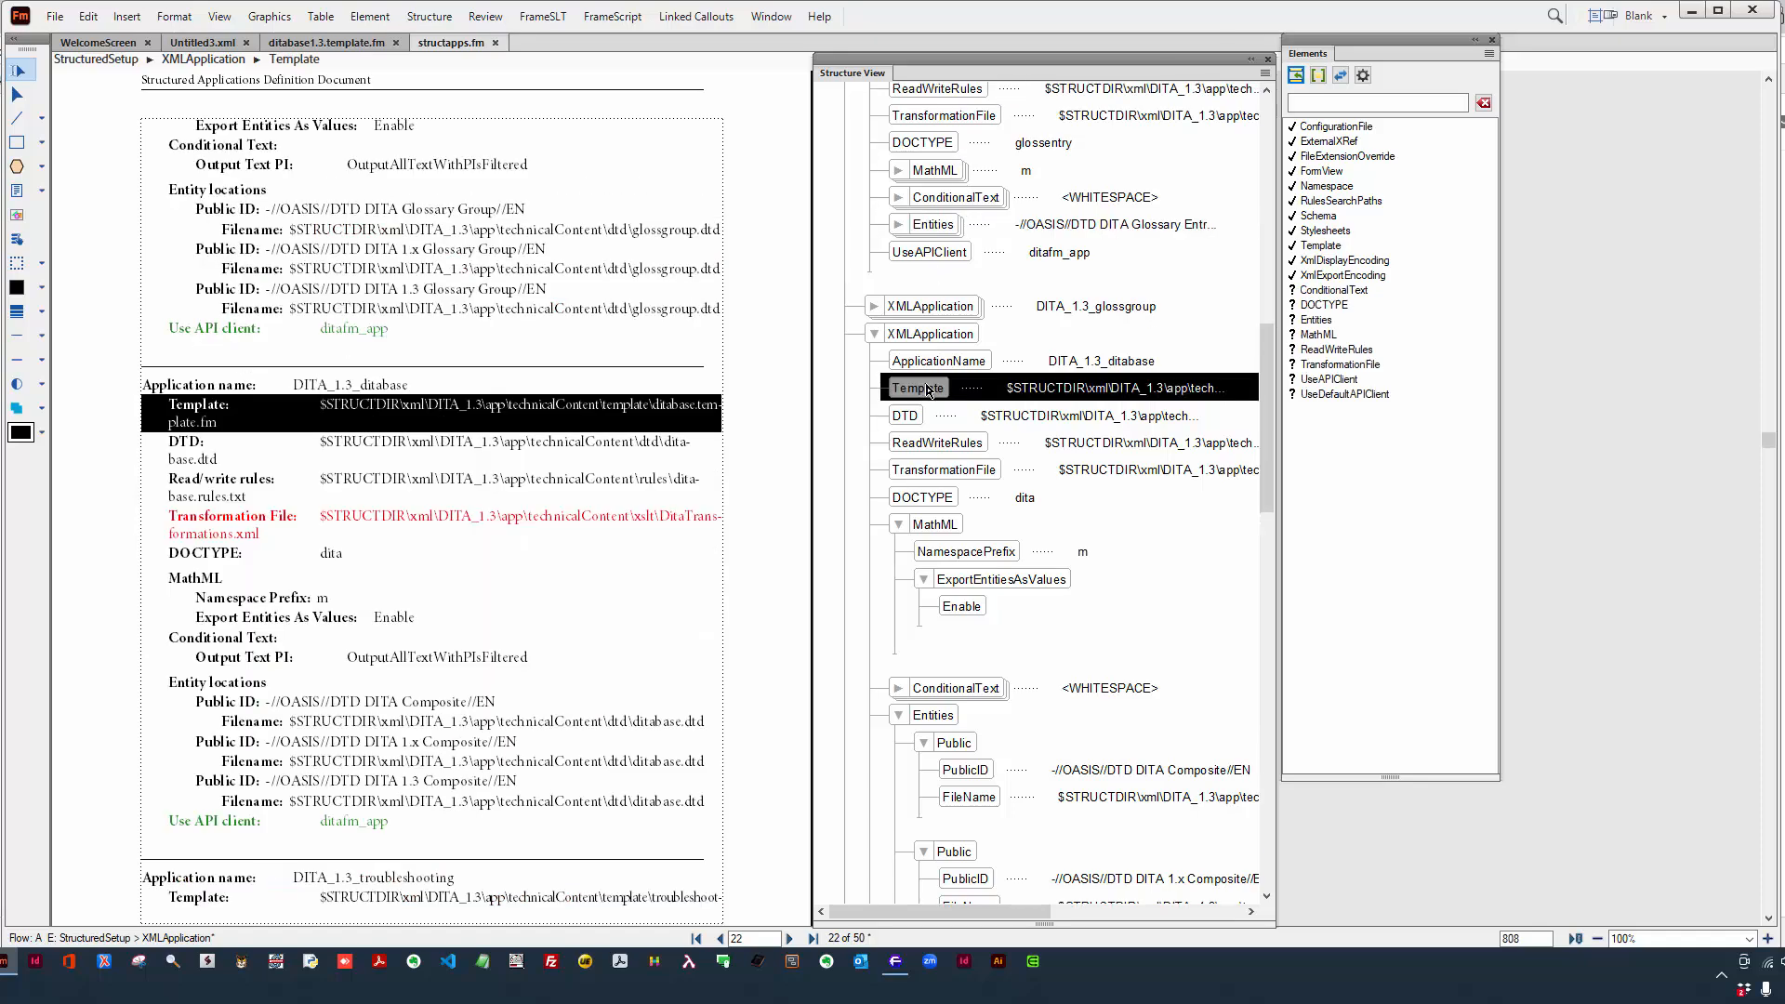
{"action": "left_click", "coordinate": [583, 409]}
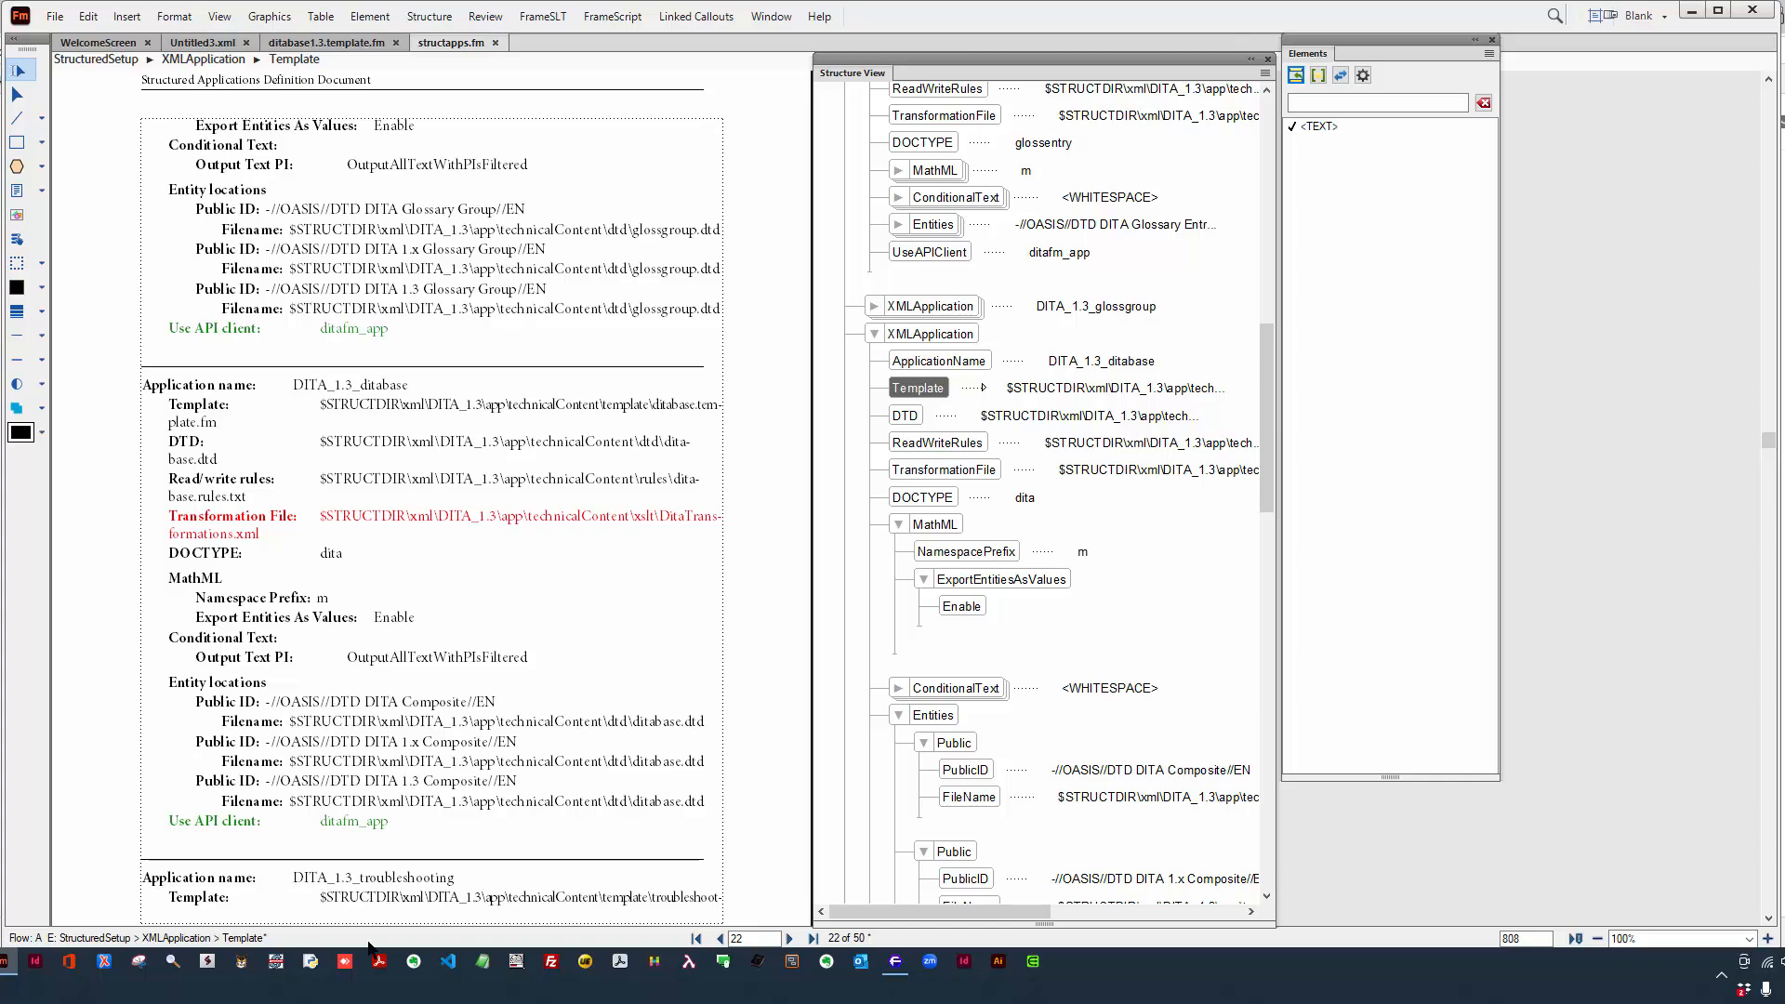
{"action": "left_click", "coordinate": [211, 44]}
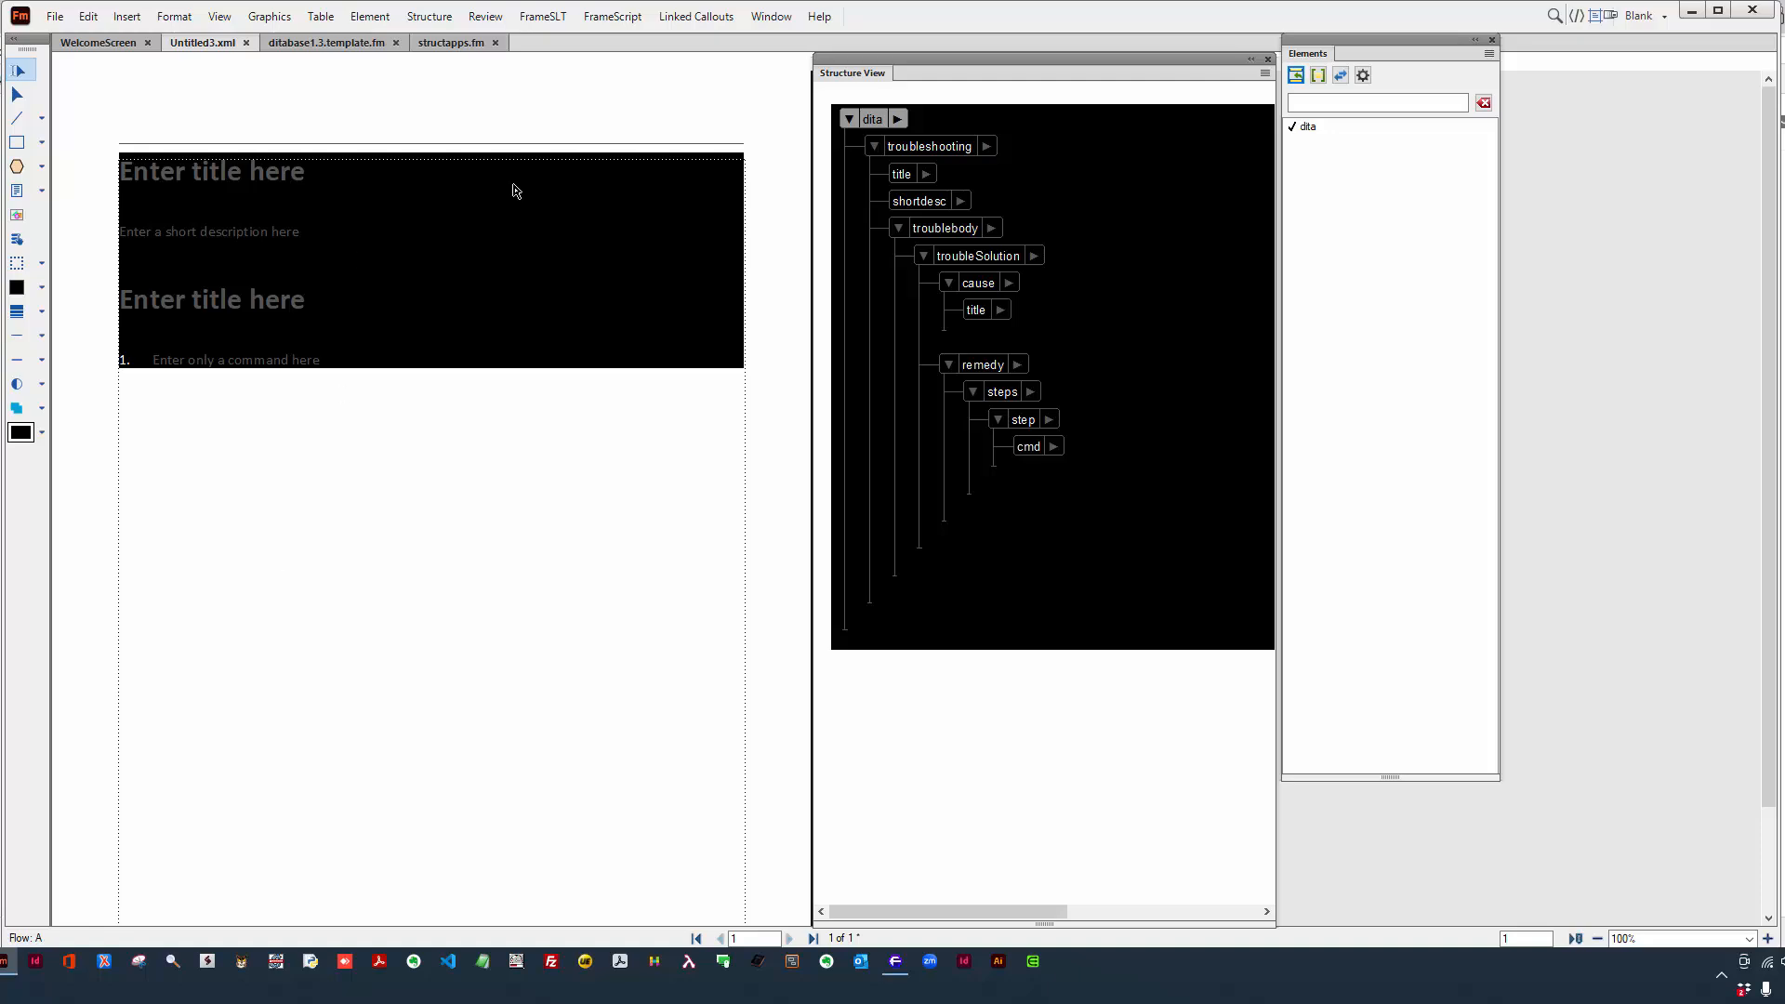
{"action": "left_click", "coordinate": [450, 43]}
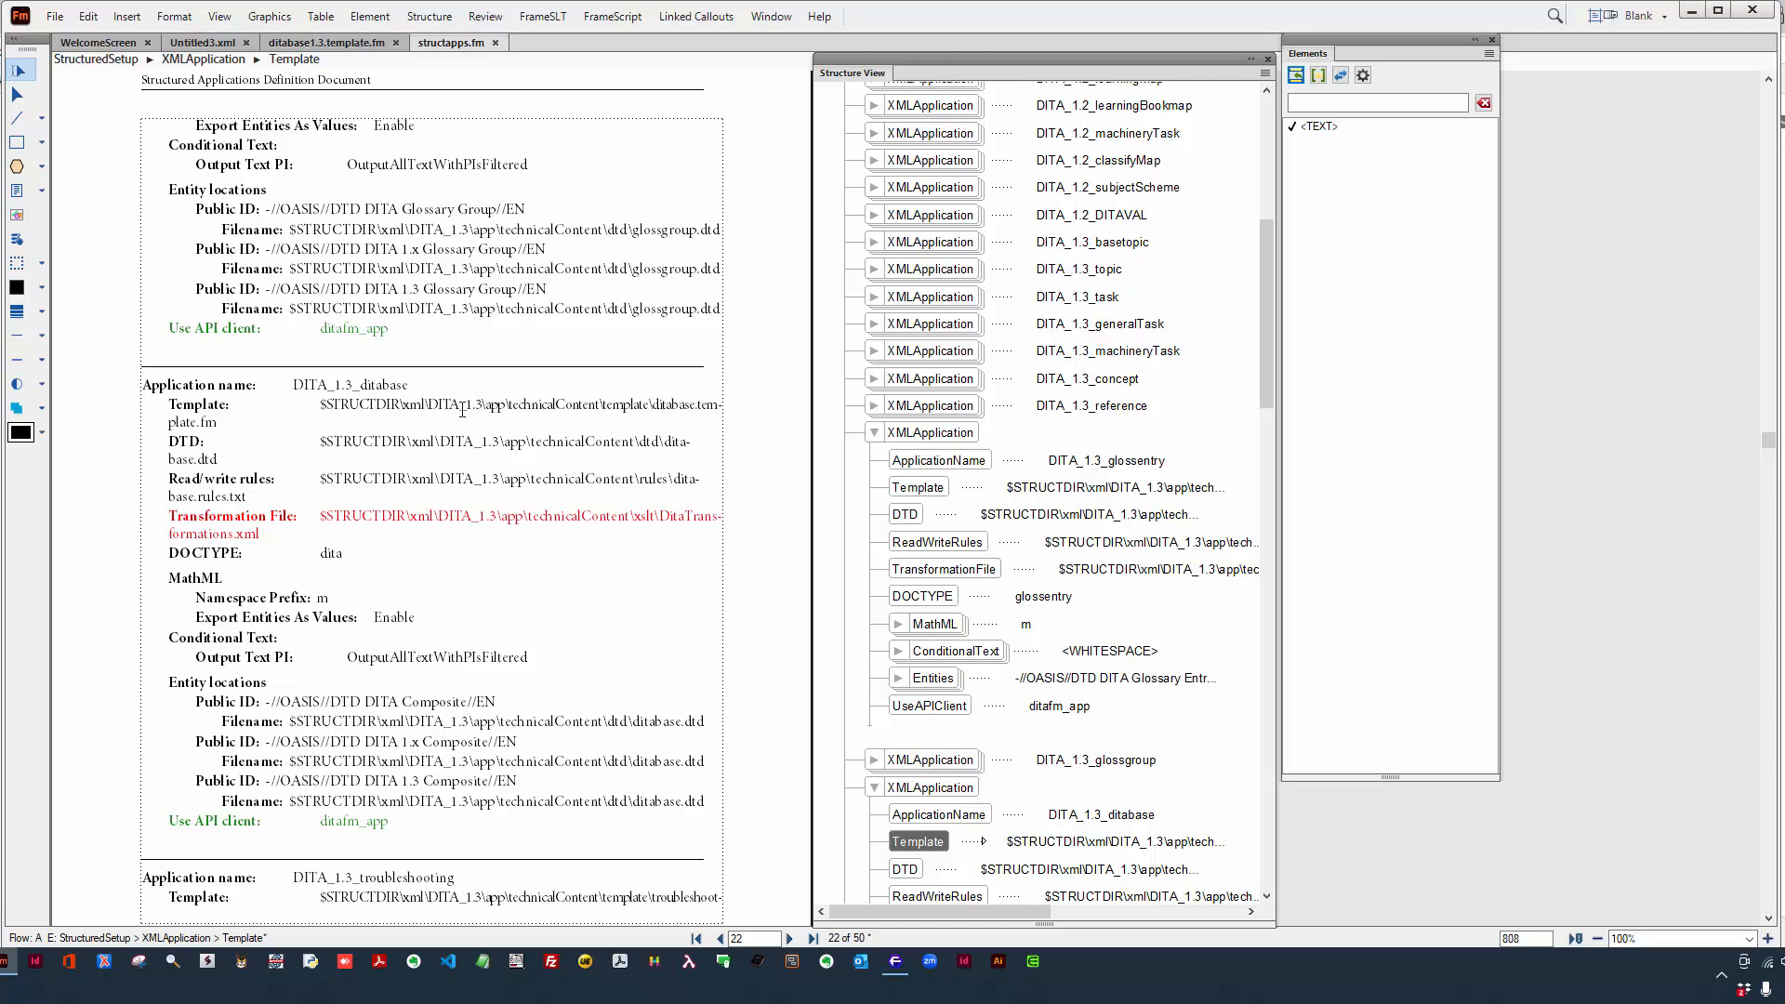
- Copy the DITA_1.3_ditabase template folder path and, in Notepad++, set TemplateDir in ditafm-output.ini to $STRUCTDIR\xml\DITA_1.3\app\technicalContent\template
{"action": "left_click_drag", "start_coordinate": [319, 409], "coordinate": [509, 408]}
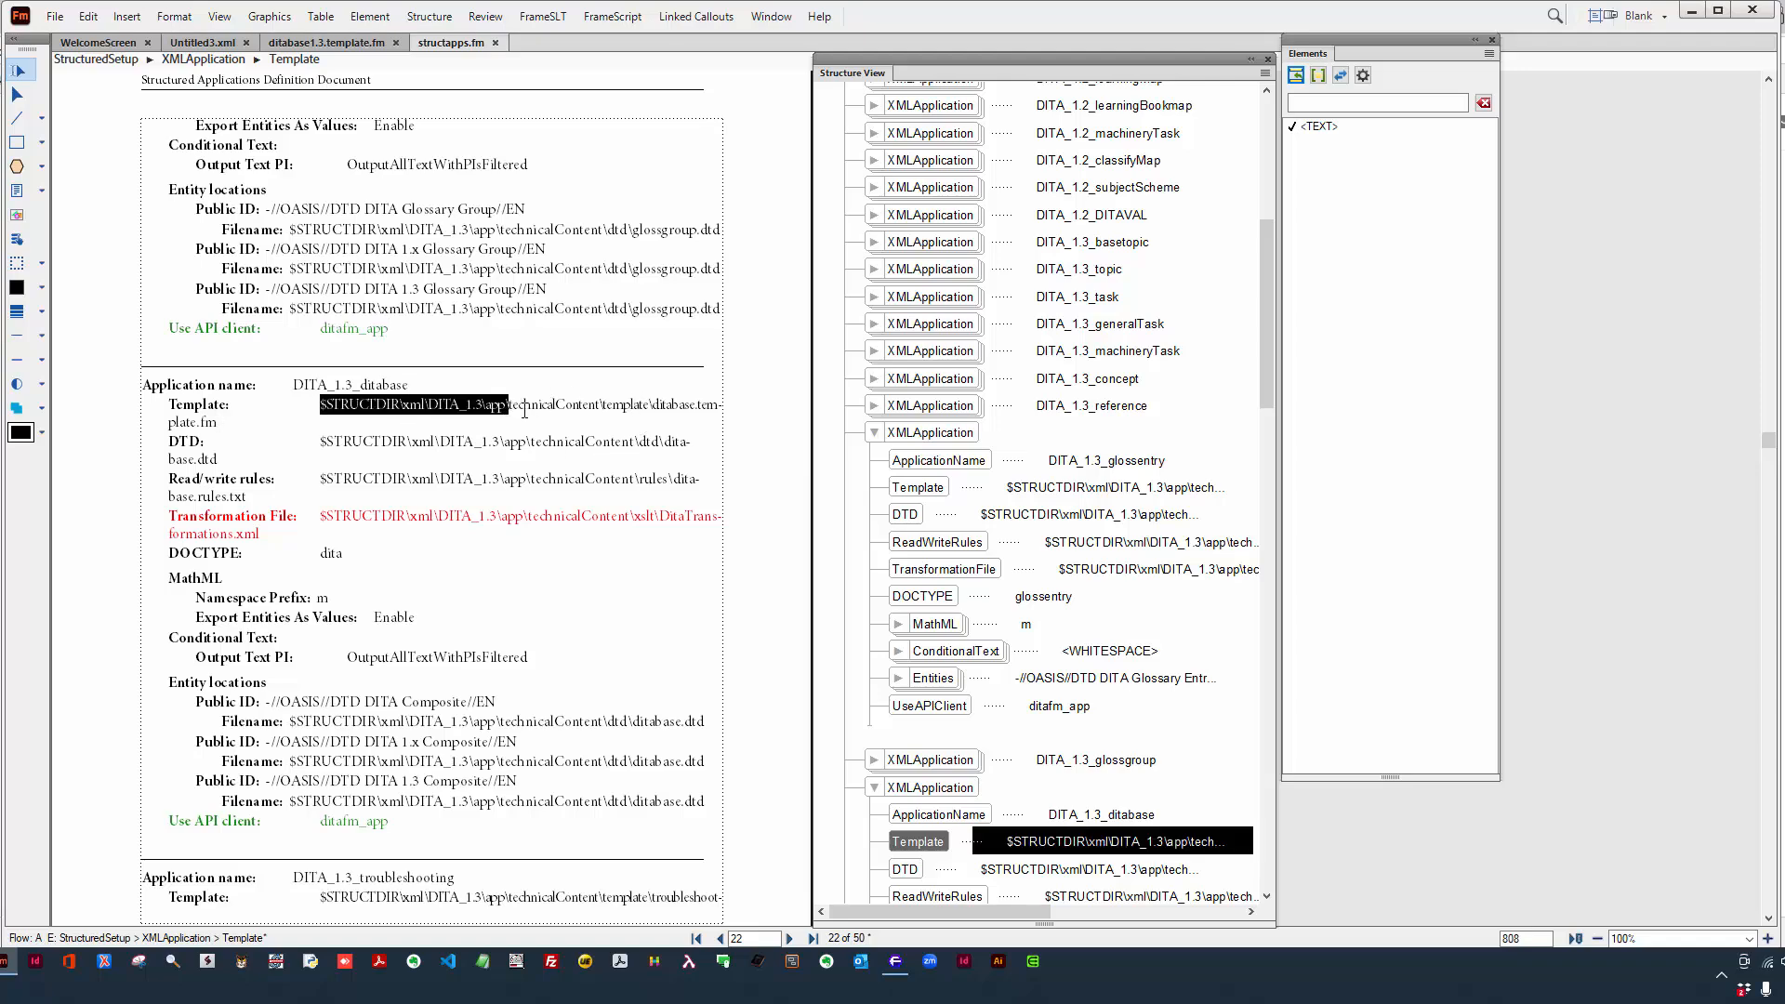
{"action": "left_click", "coordinate": [651, 406], "text": "shift"}
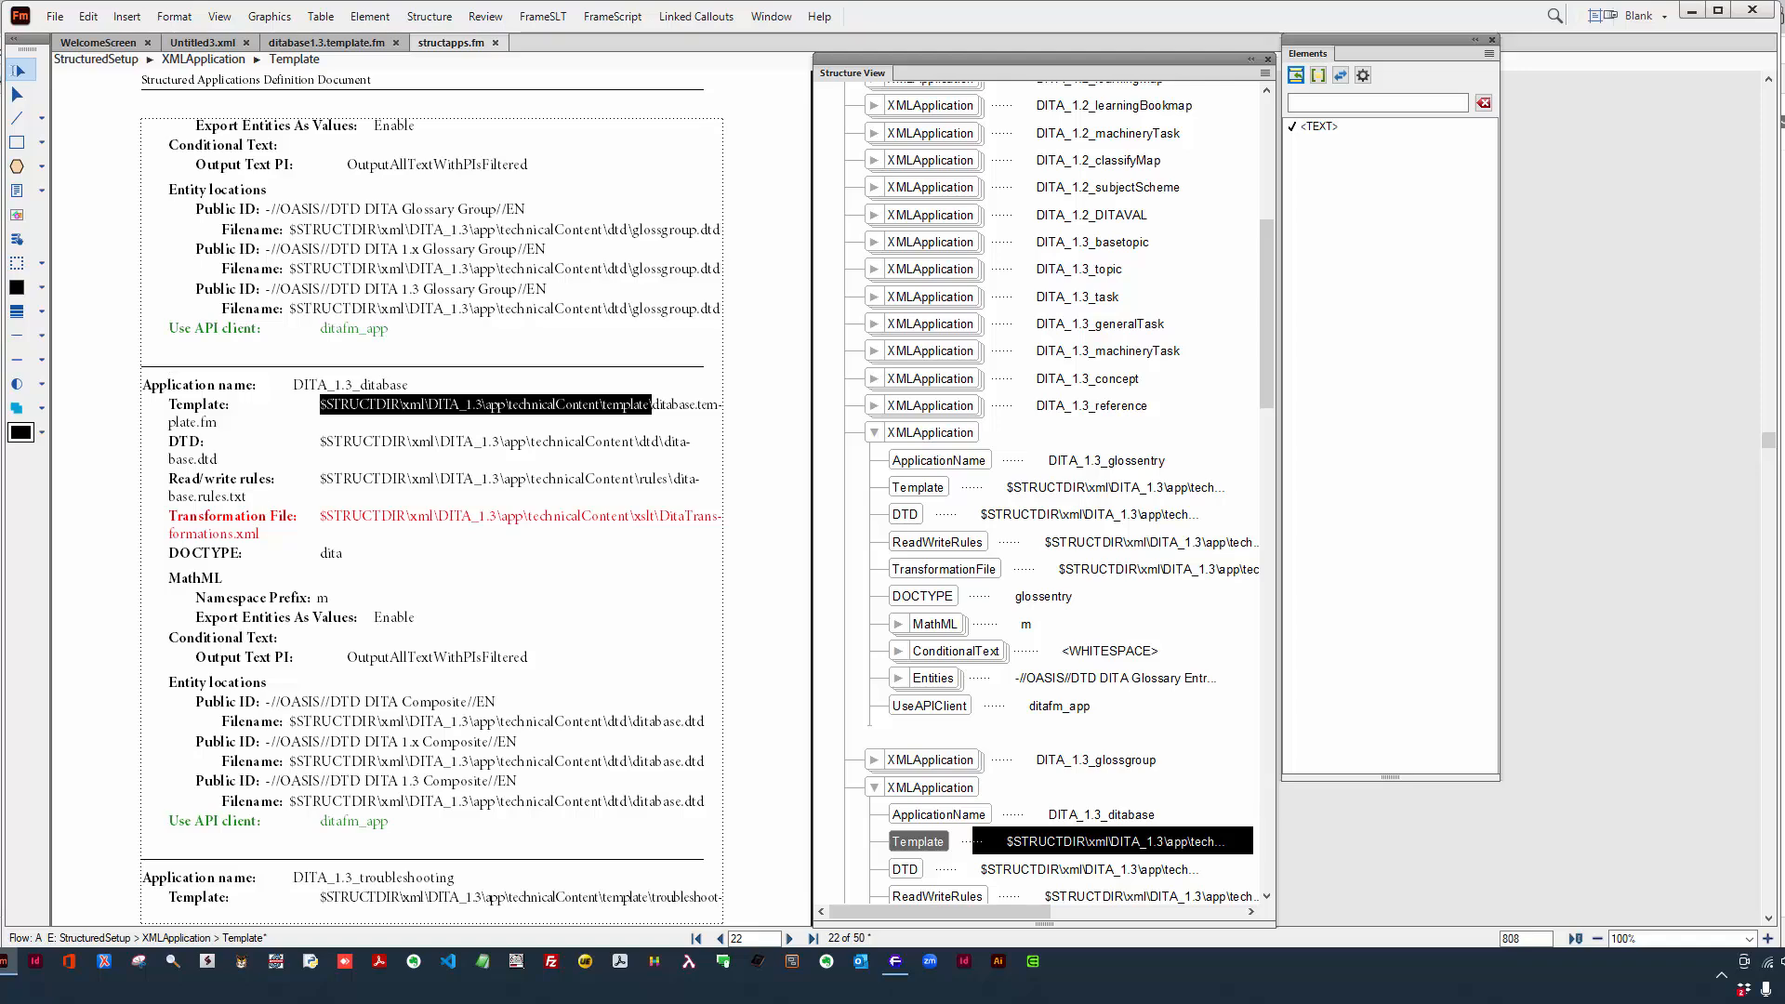
{"action": "key", "text": "alt+Tab"}
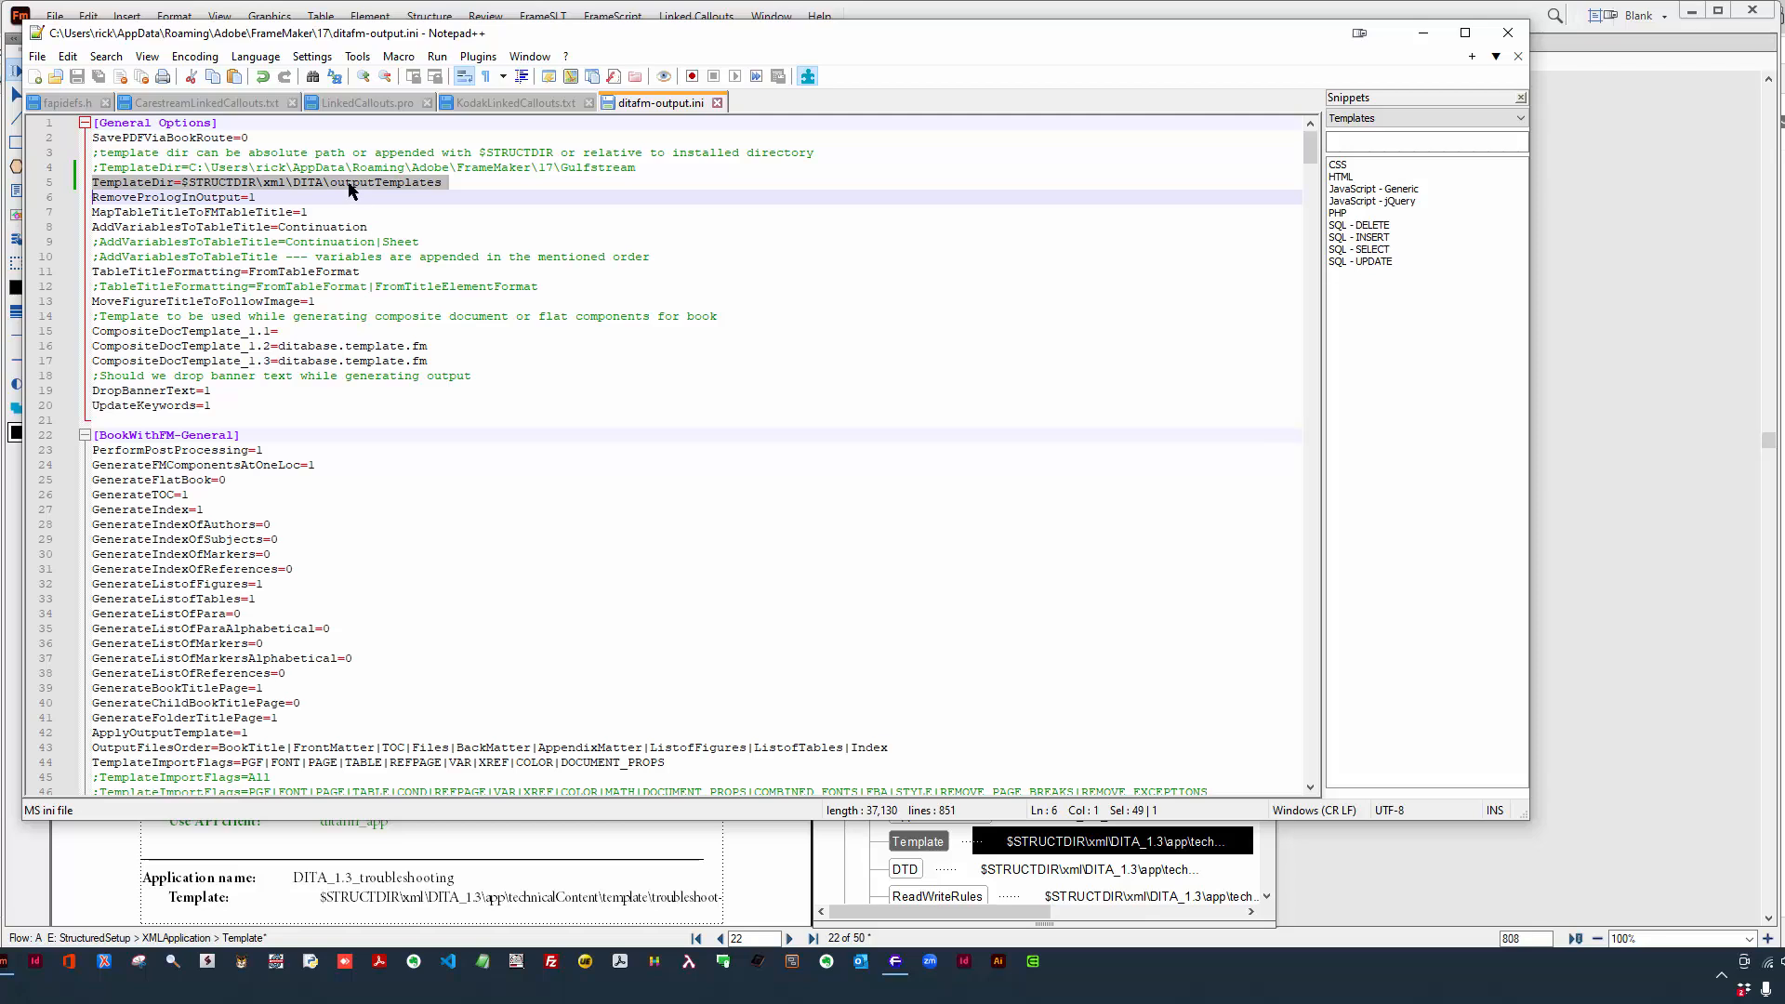
{"action": "left_click", "coordinate": [182, 186]}
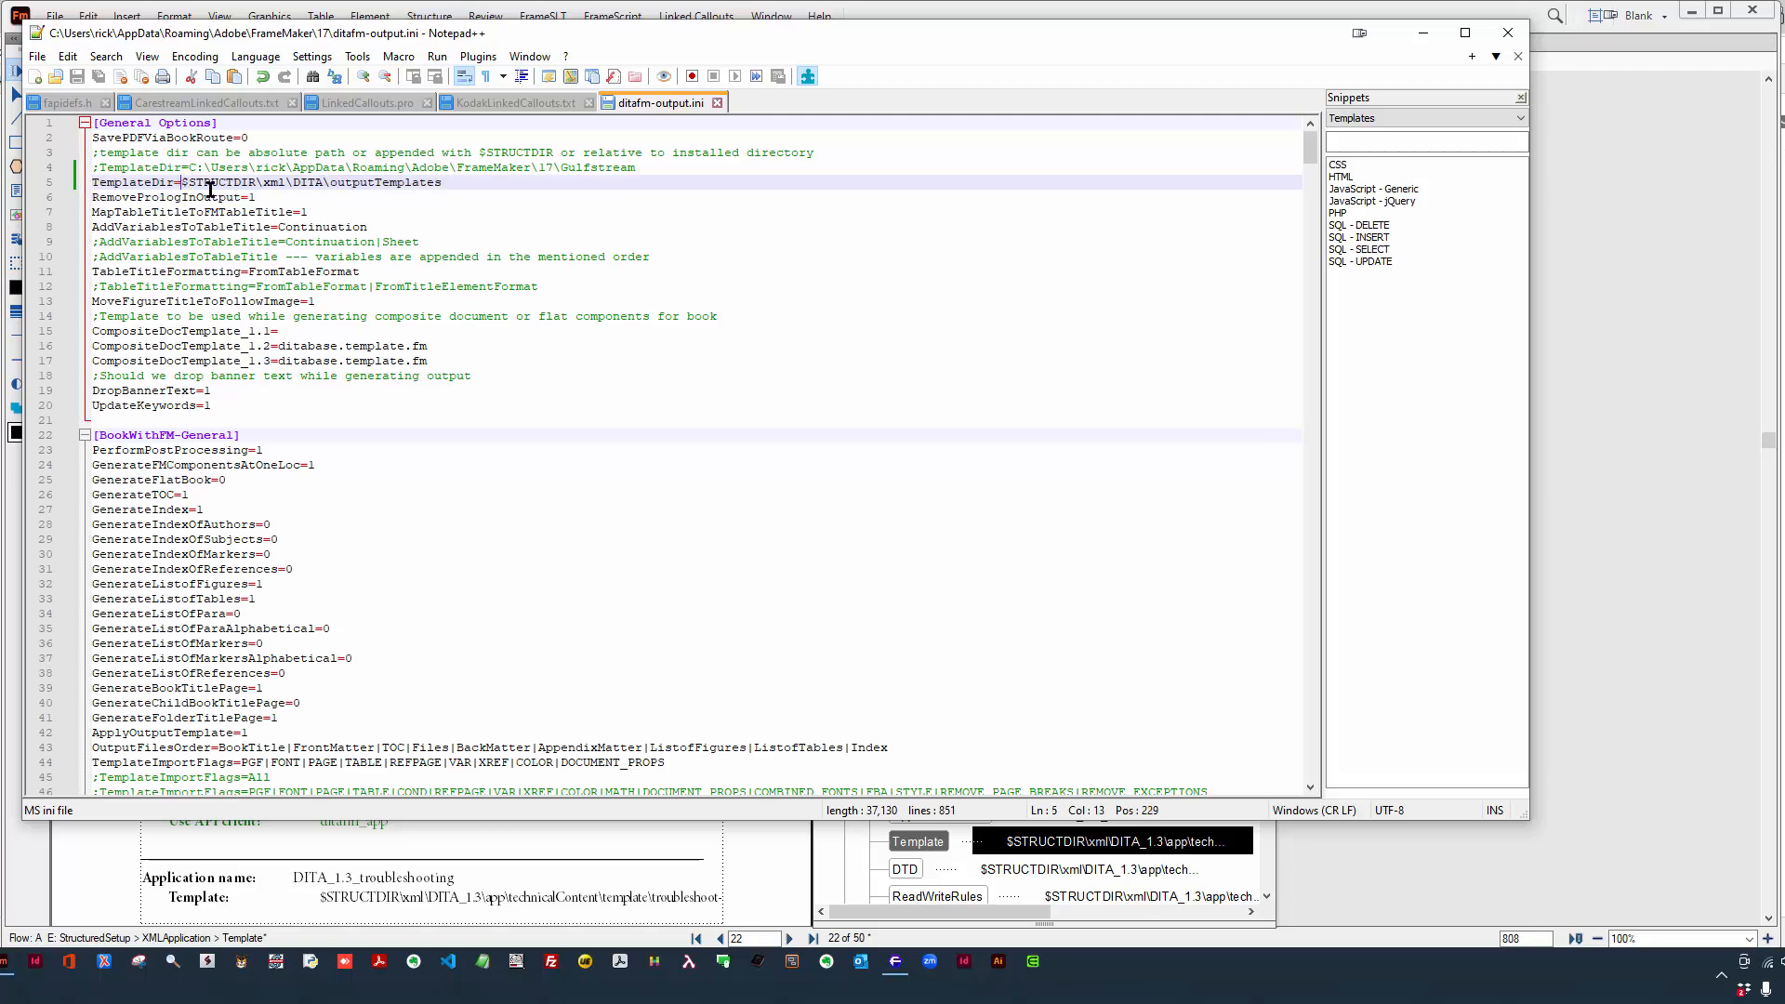
{"action": "left_click", "coordinate": [468, 186], "text": "shift"}
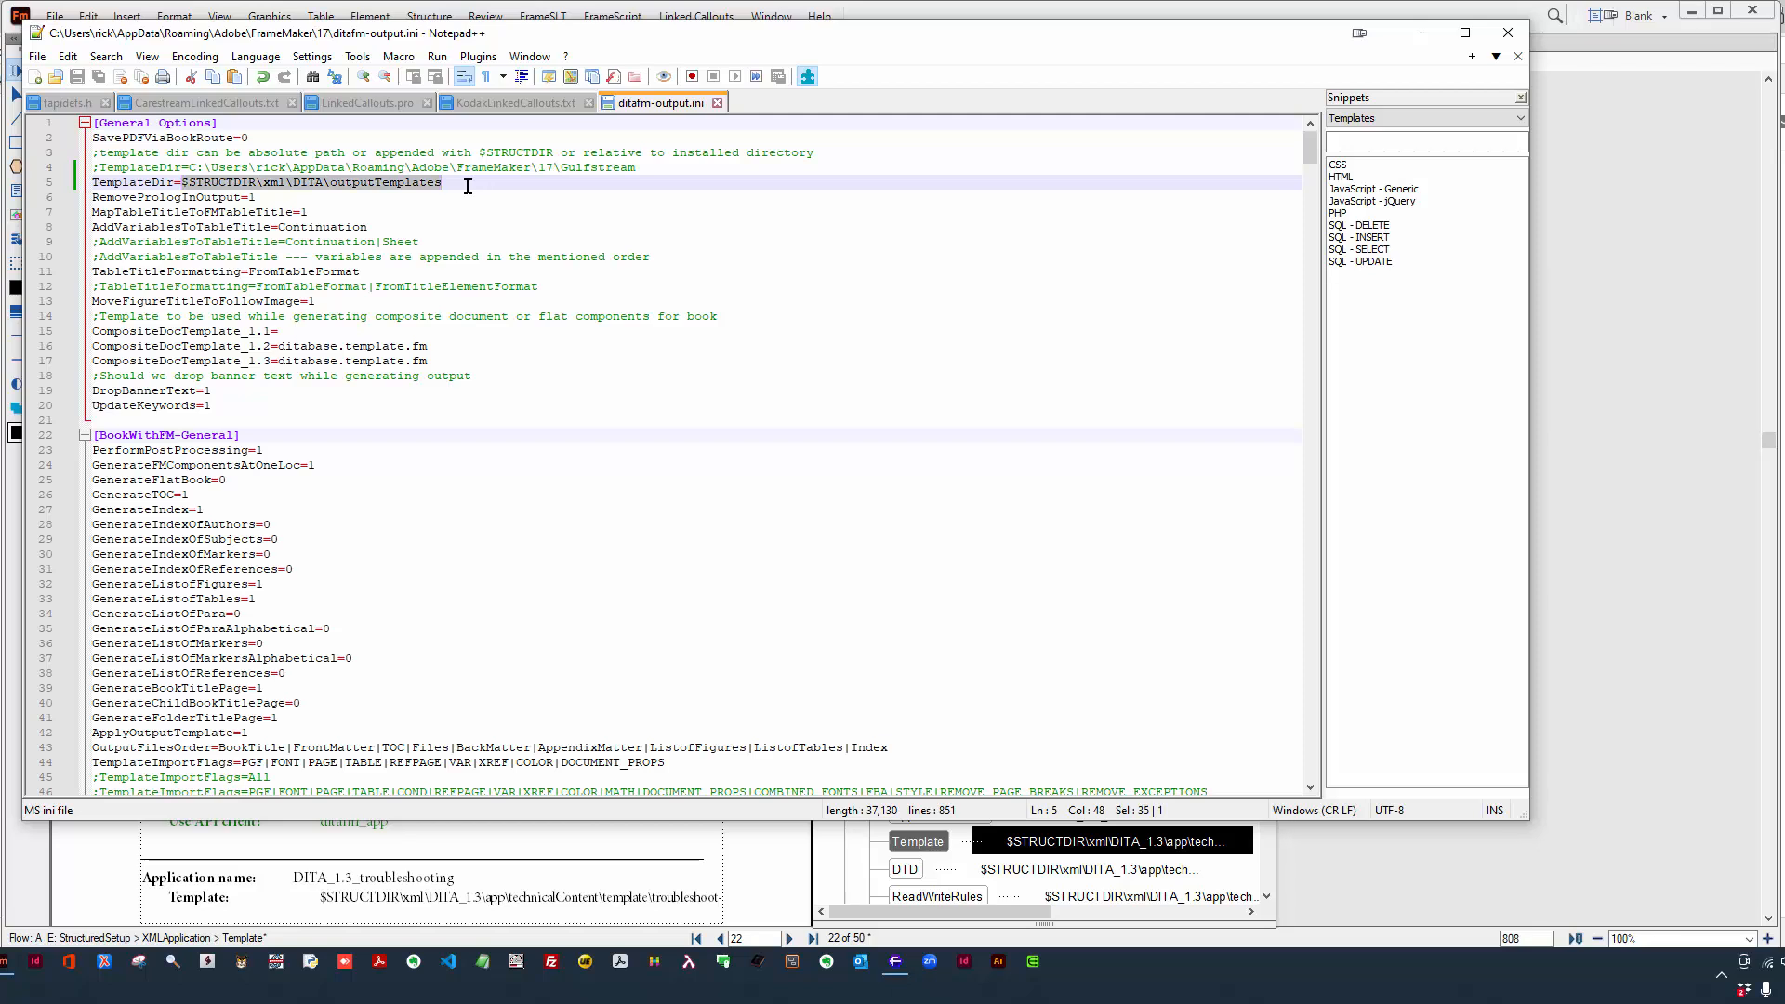
{"action": "type", "text": "$STRUCTDIR\\xml\\DITA_1.3\\app\\technicalContent\\template\\"}
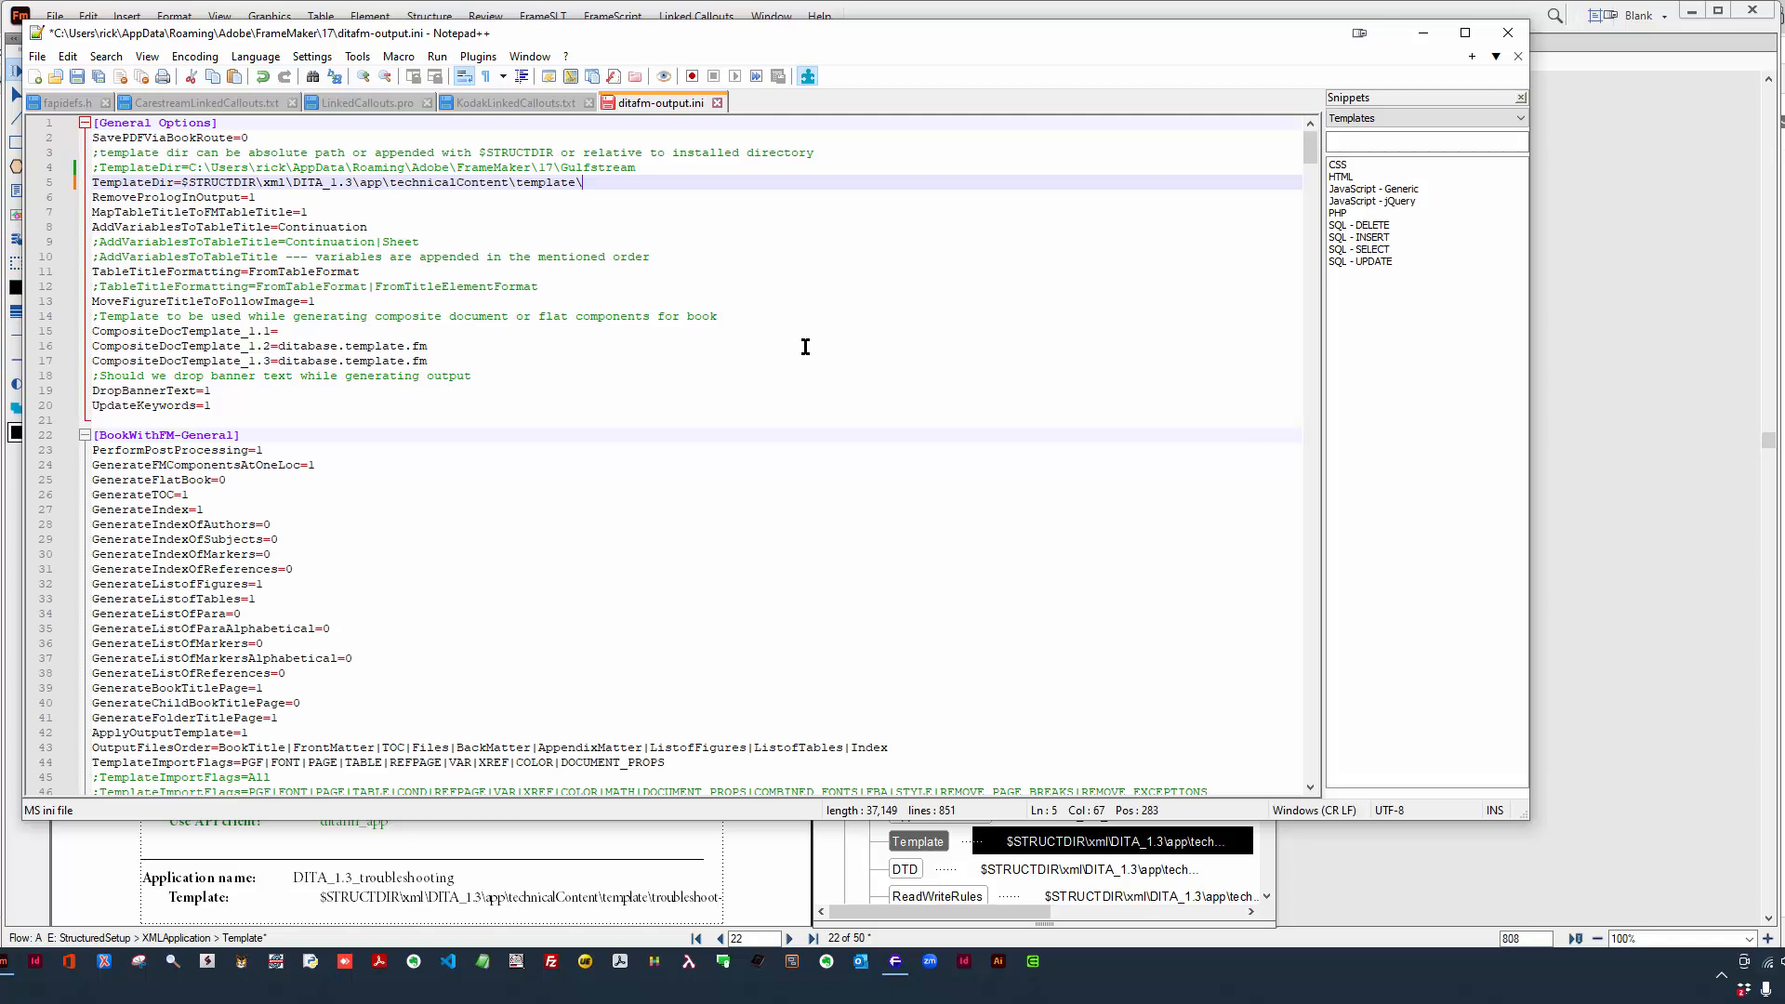
{"action": "left_click", "coordinate": [577, 183]}
{"action": "key", "text": "Delete"}
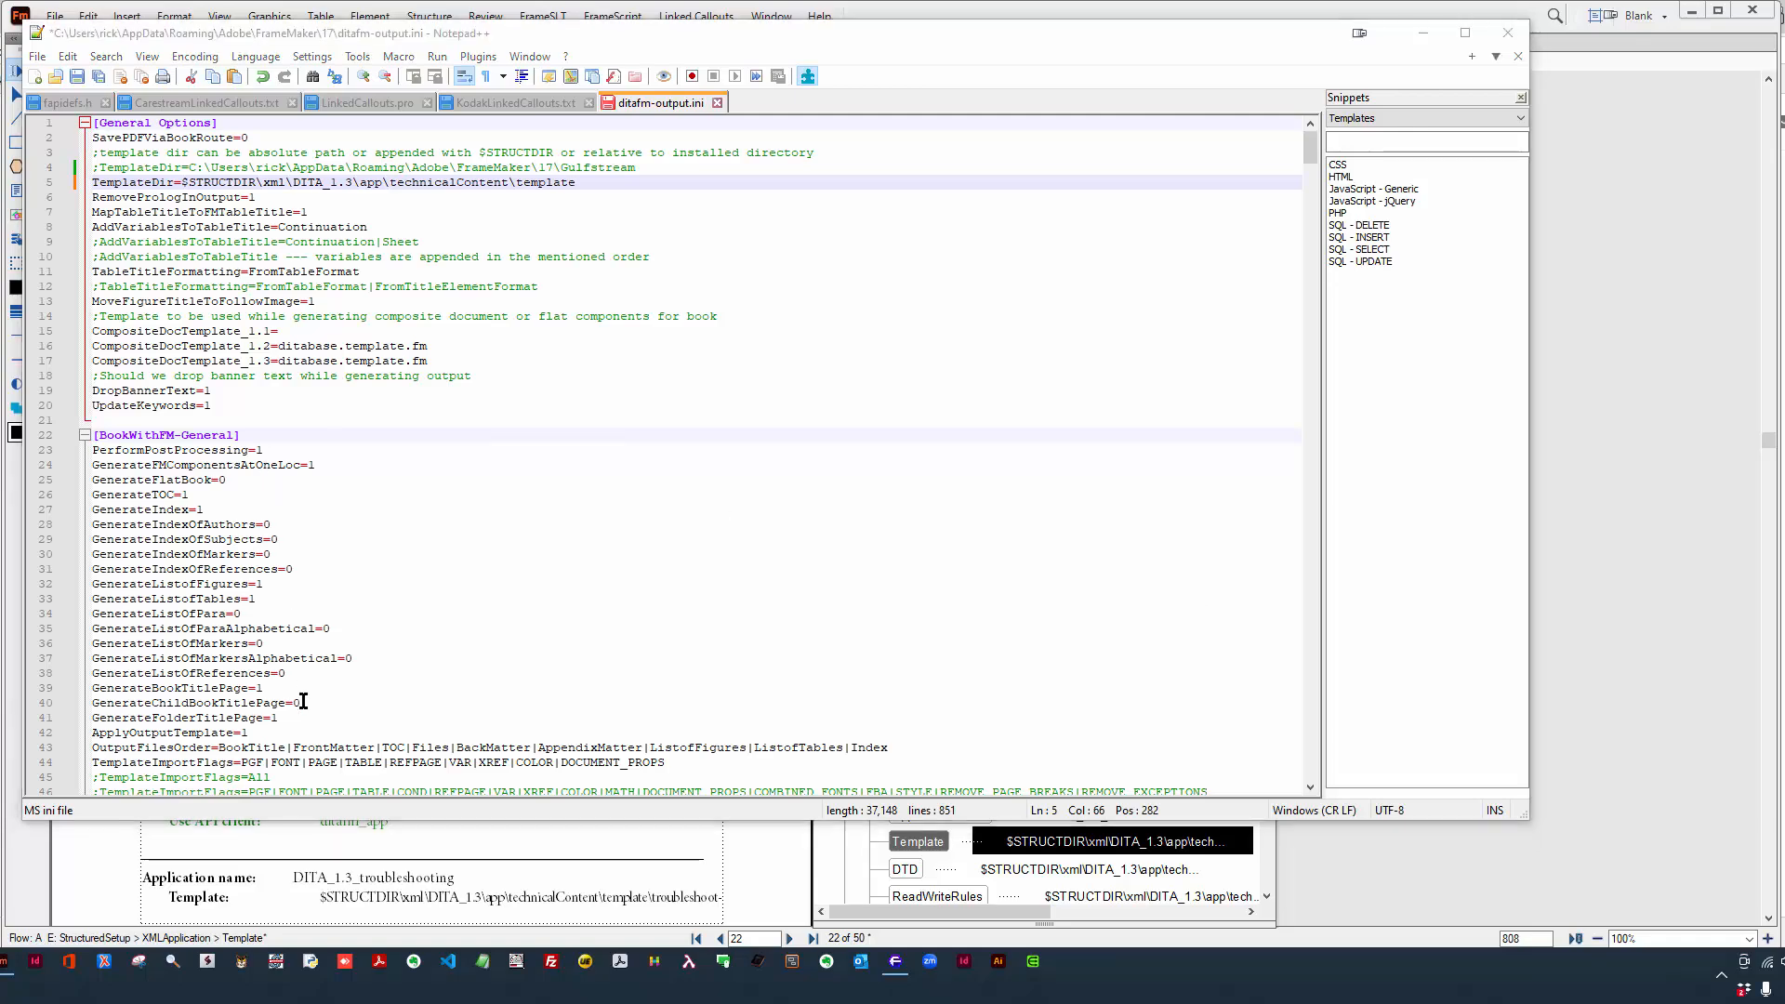
- Return to structapps.fm in FrameMaker and copy the file name ditabase.template.fm from the DITA_1.3_ditabase Template path
{"action": "left_click", "coordinate": [445, 844]}
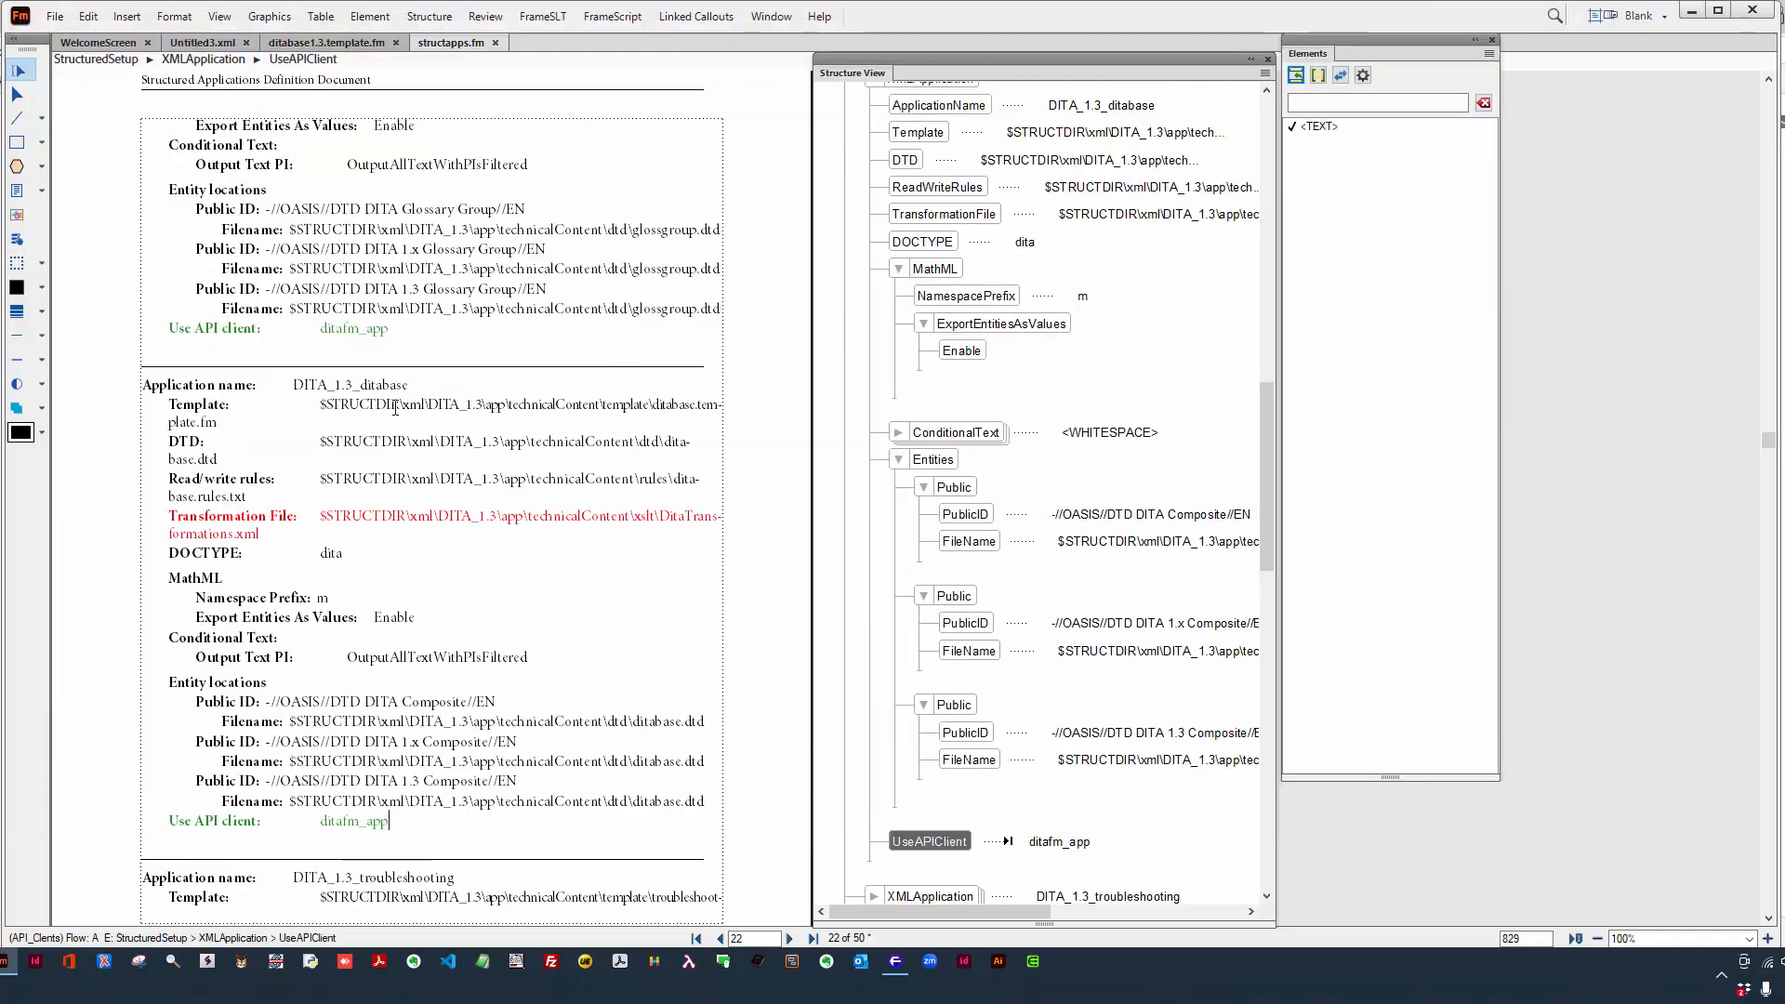
{"action": "left_click", "coordinate": [653, 405]}
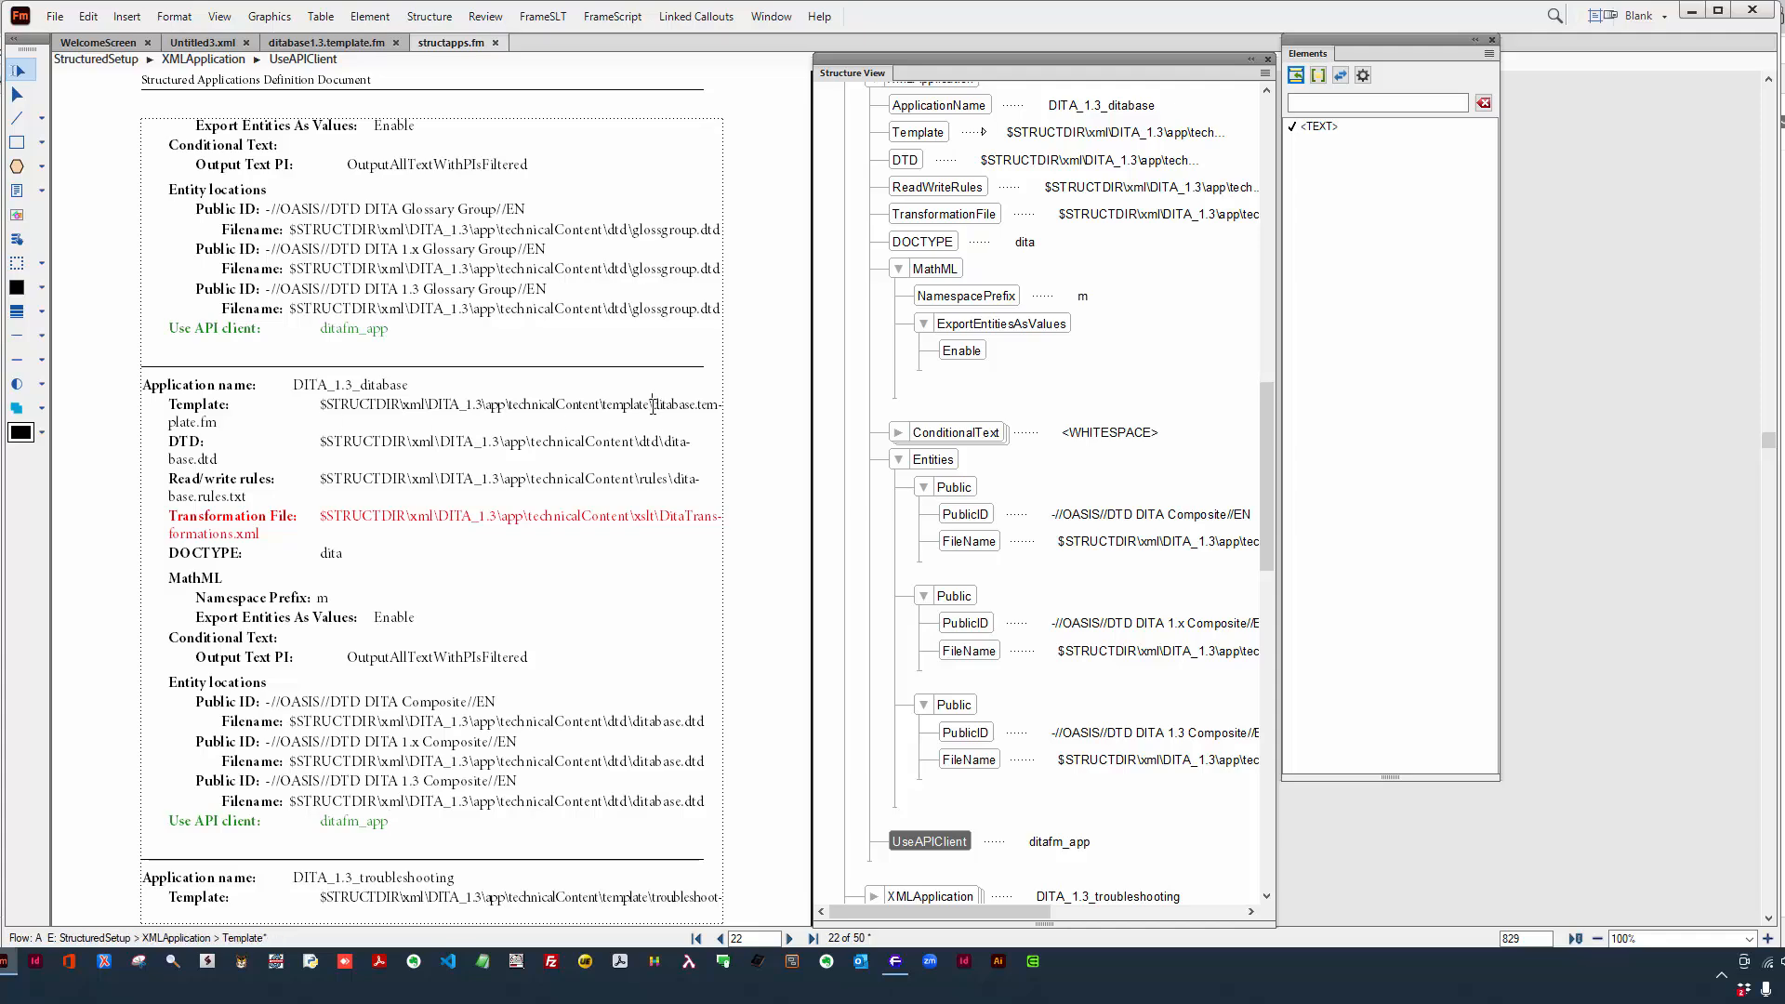
{"action": "left_click", "coordinate": [216, 426], "text": "shift"}
{"action": "key", "text": "ctrl+c"}
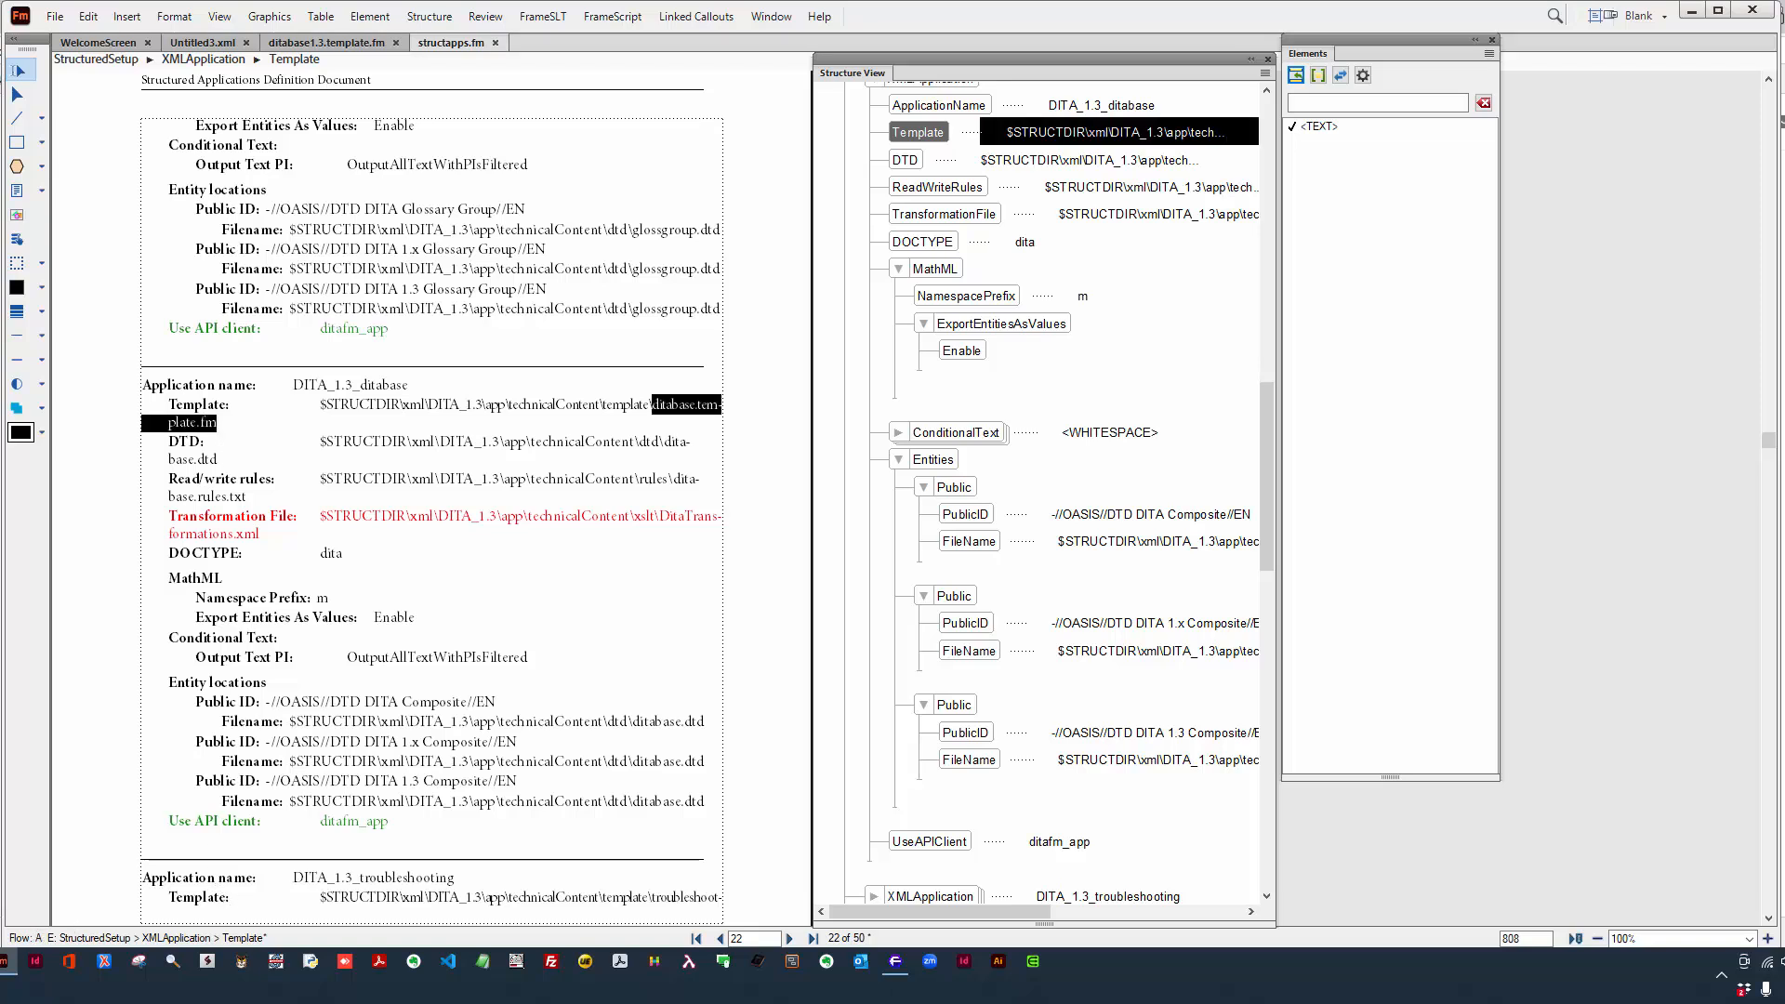
- Switch to Notepad++, replace the CompositeDocTemplate_1.3 value with the copied ditabase.template.fm, and save ditafm-output.ini
{"action": "key", "text": "alt+Tab"}
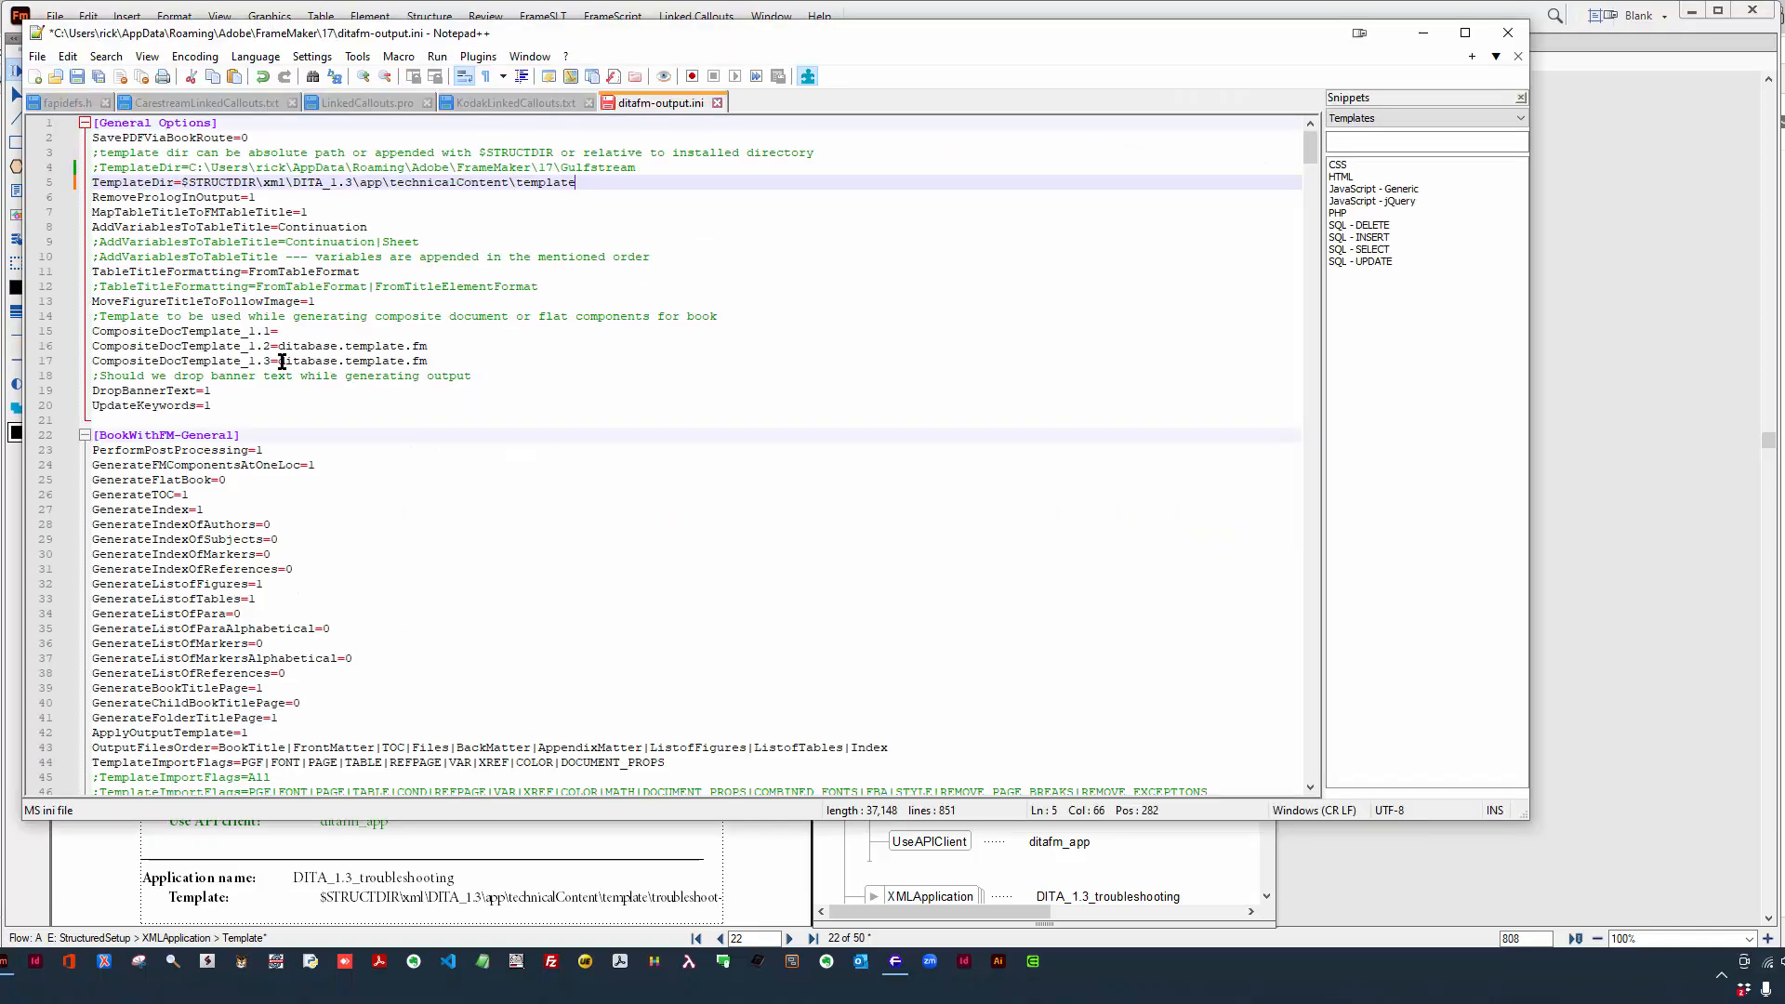
{"action": "left_click_drag", "start_coordinate": [285, 361], "coordinate": [424, 358]}
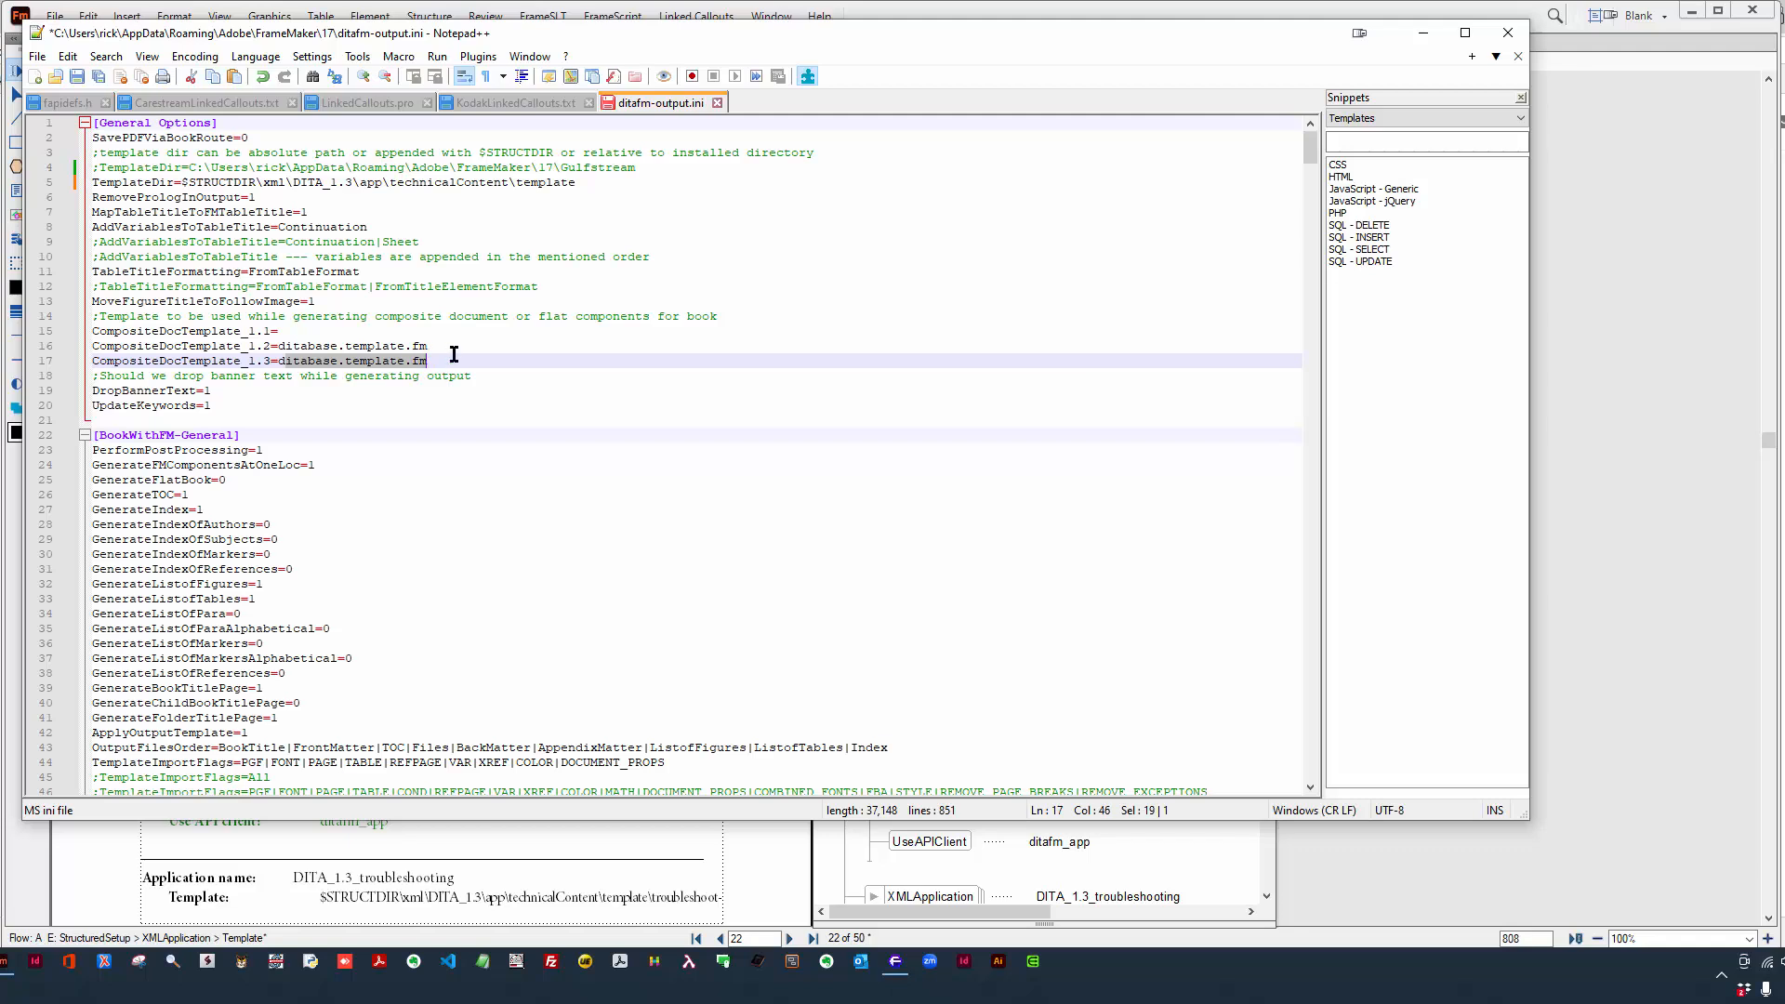
{"action": "key", "text": "BackSpace"}
{"action": "key", "text": "BackSpace"}
{"action": "key", "text": "ctrl+v"}
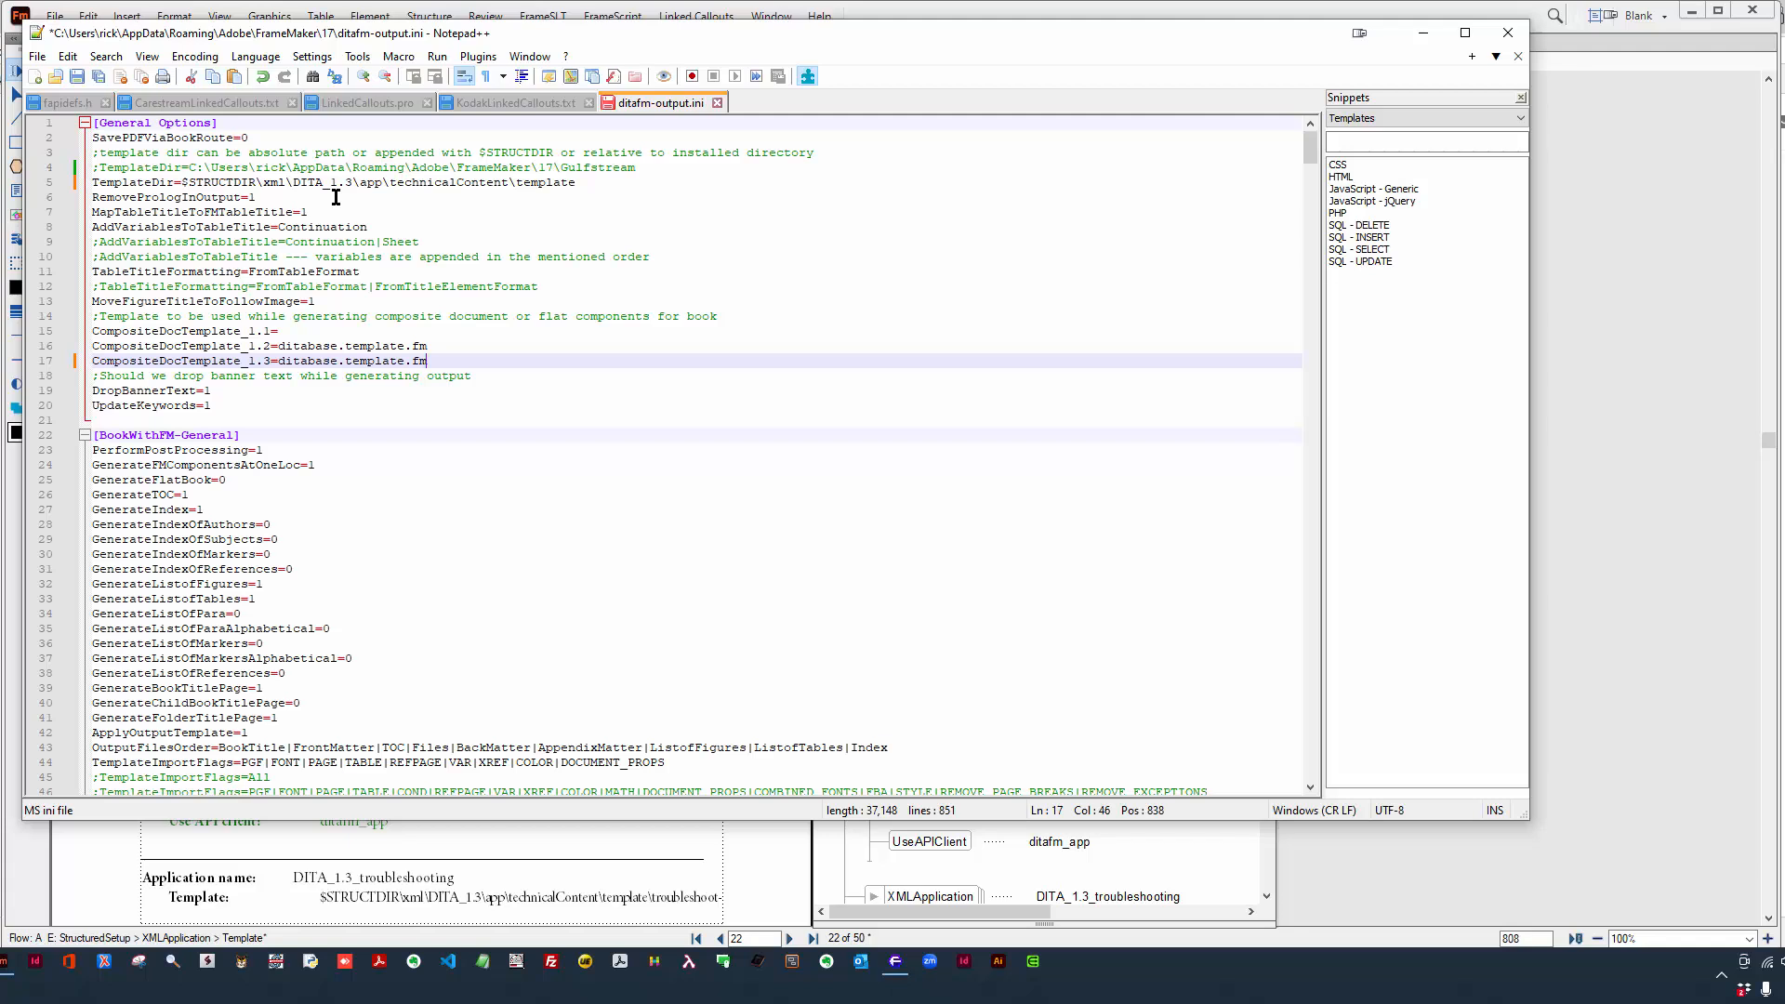
{"action": "left_click", "coordinate": [429, 346]}
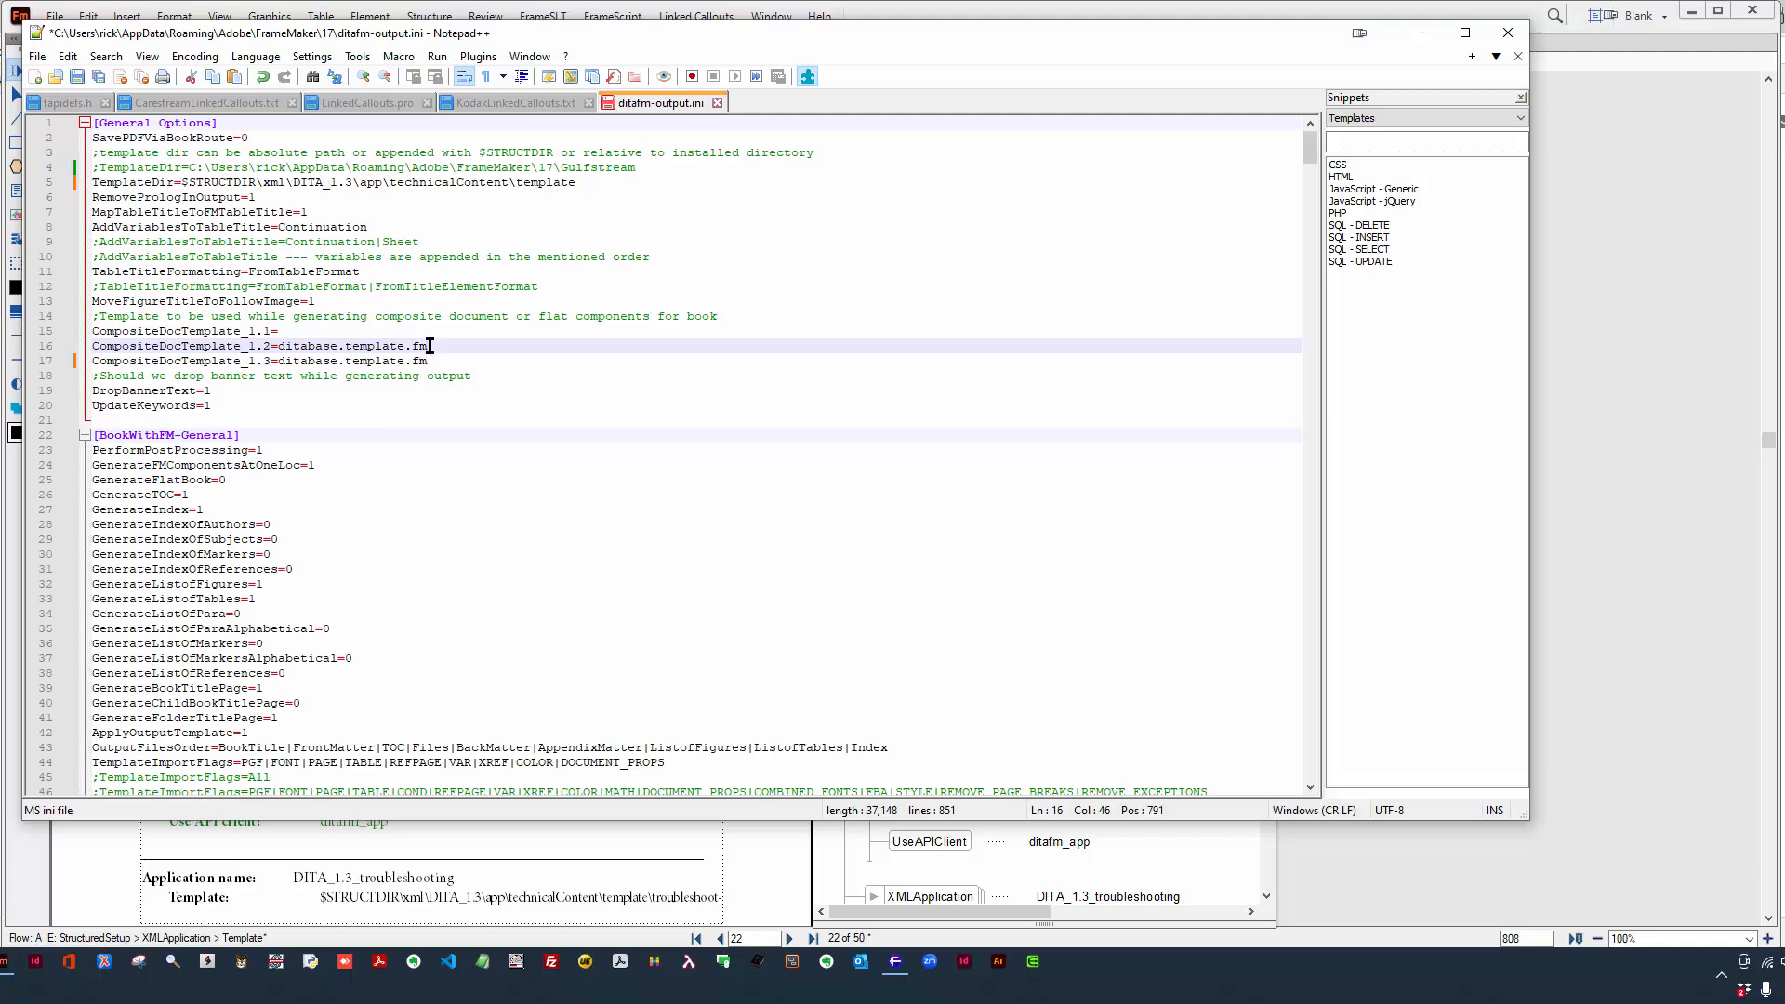
{"action": "key", "text": "ctrl+s"}
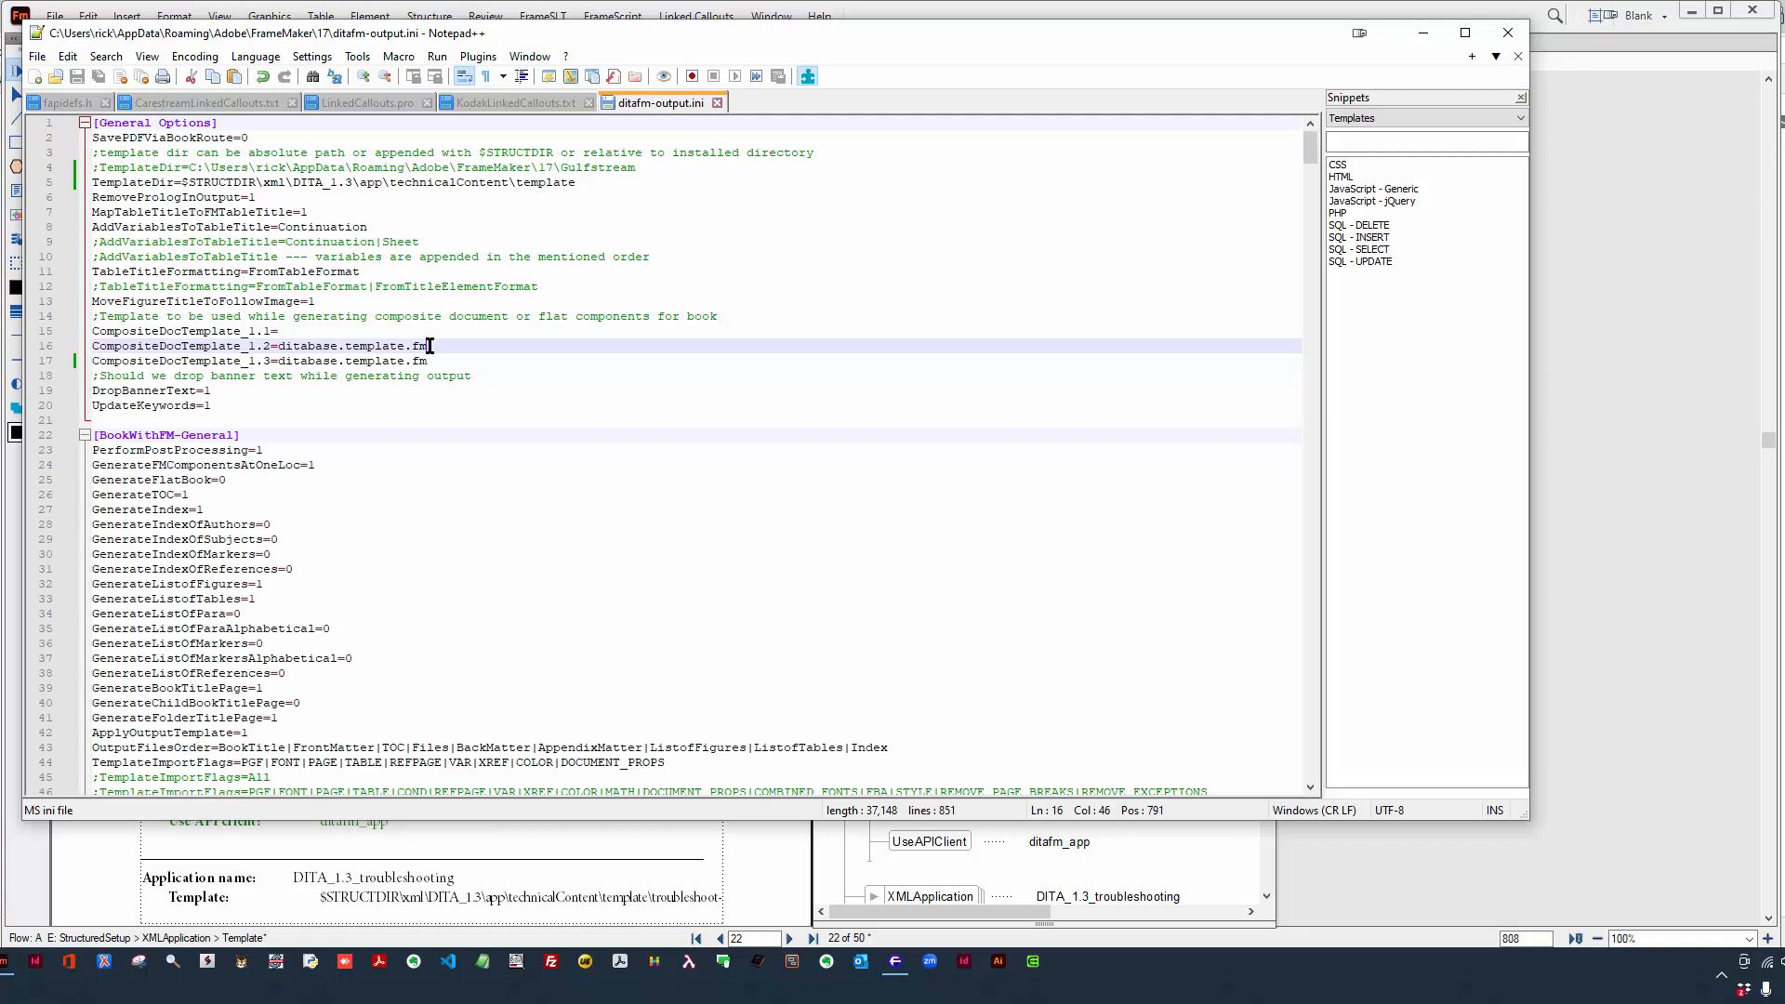